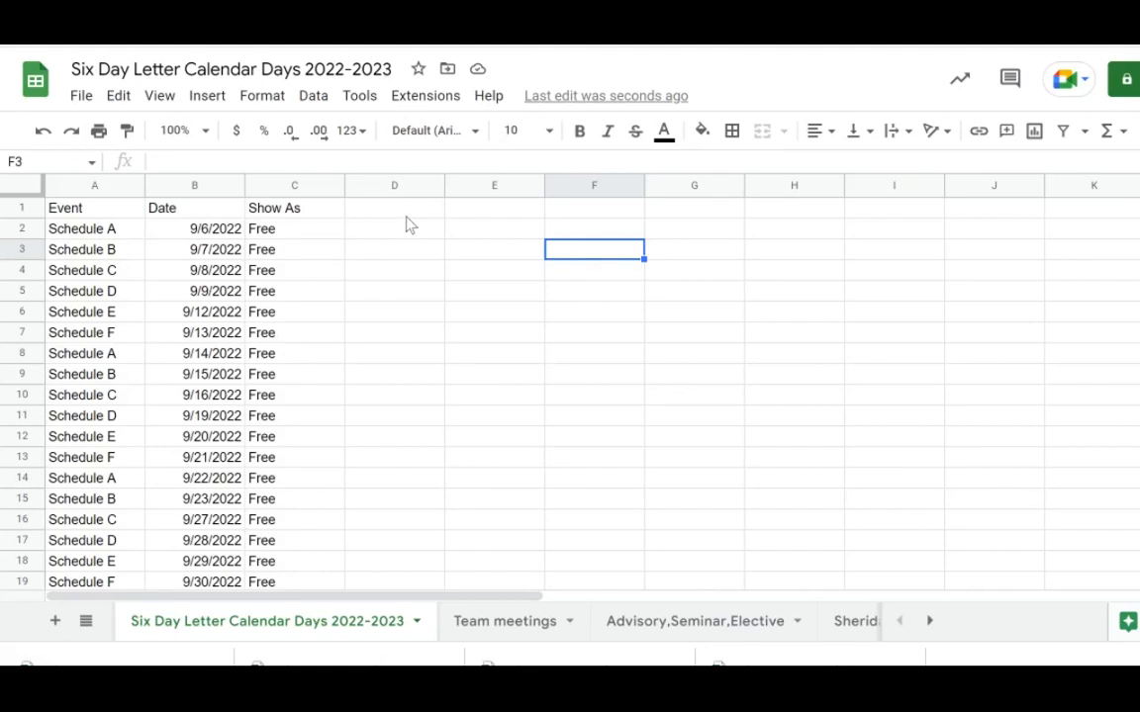
- Sort the sheet A to Z by the Event column so that matching schedule days are grouped together
{"action": "left_click", "coordinate": [396, 265]}
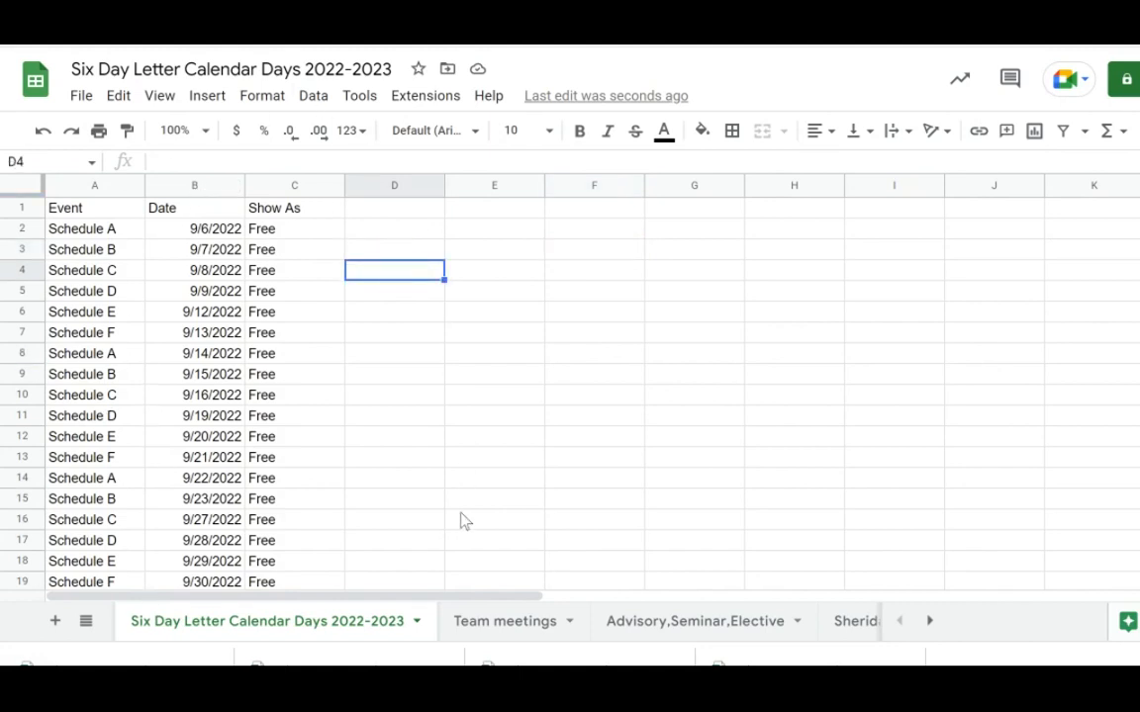
{"action": "left_click", "coordinate": [134, 190]}
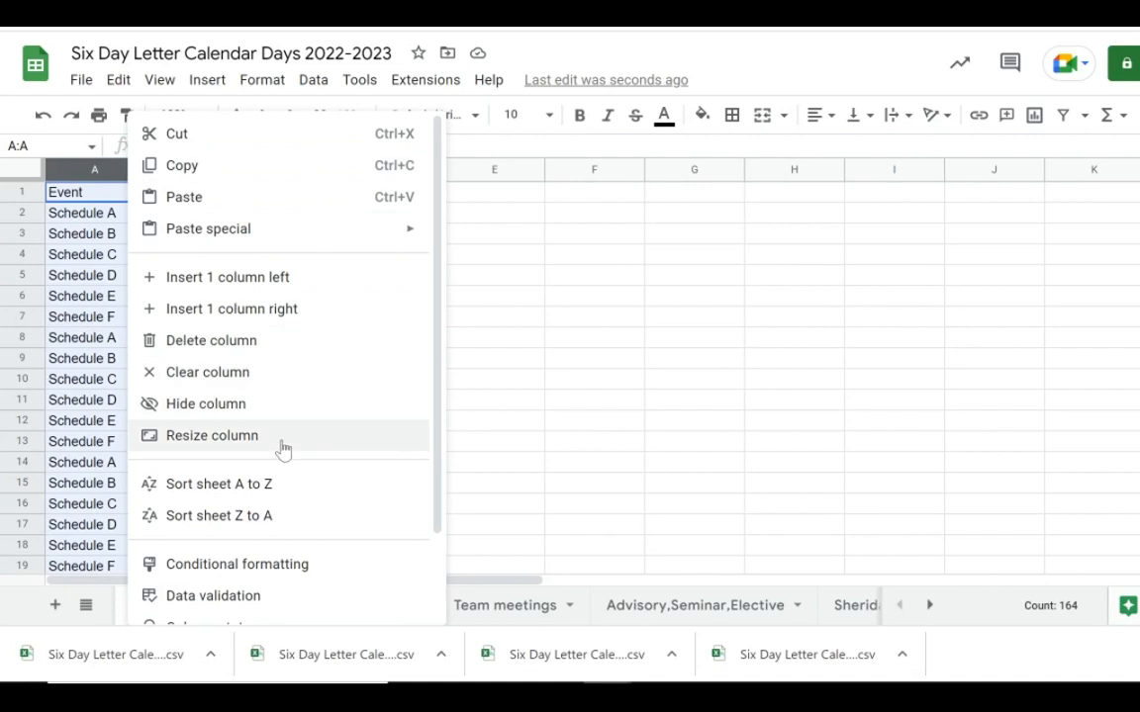
{"action": "left_click", "coordinate": [298, 489]}
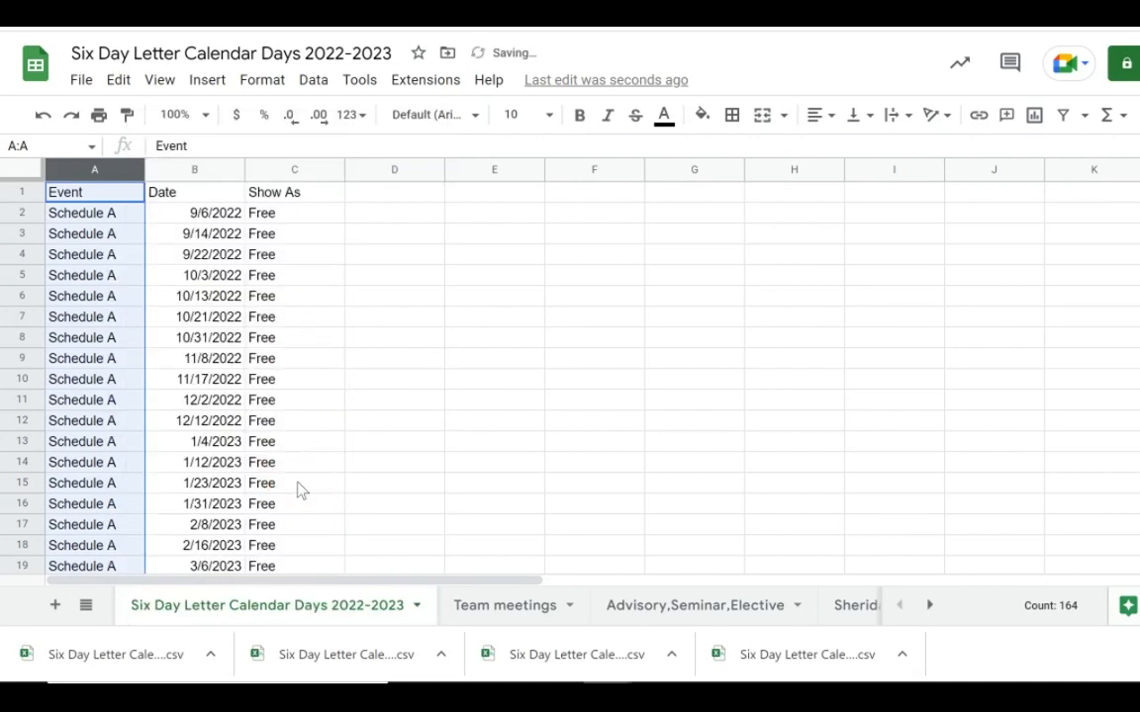
{"action": "left_click", "coordinate": [372, 437]}
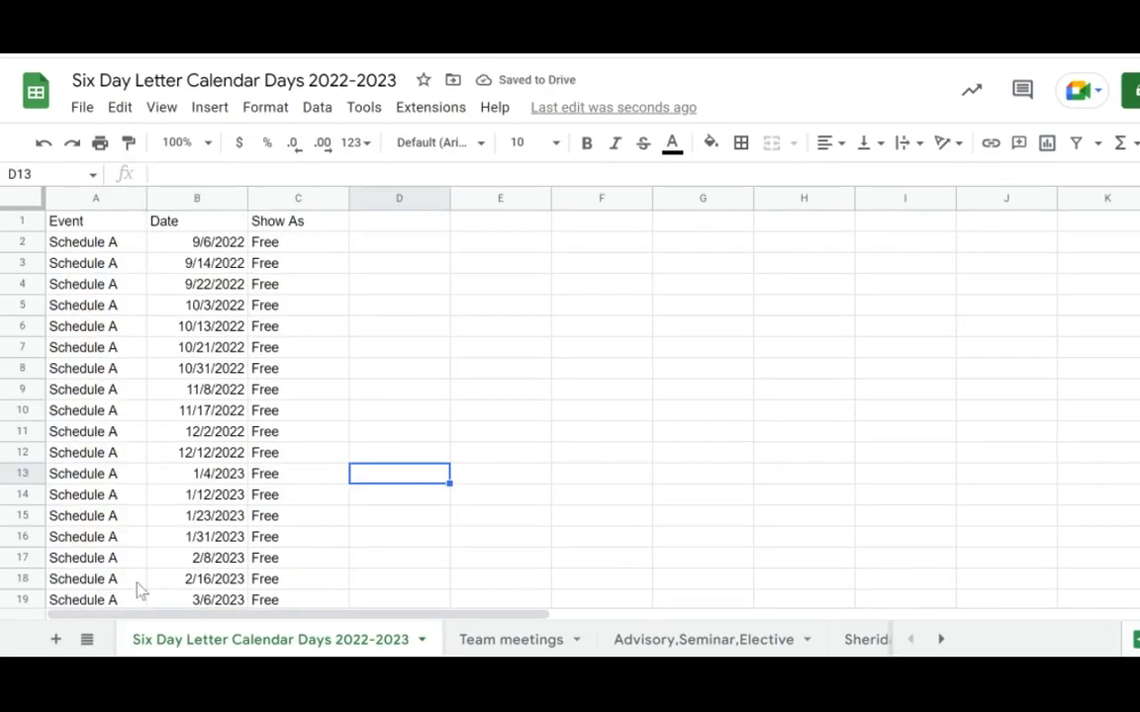
- Insert one empty column between the Date and Show As columns
{"action": "left_click", "coordinate": [295, 197]}
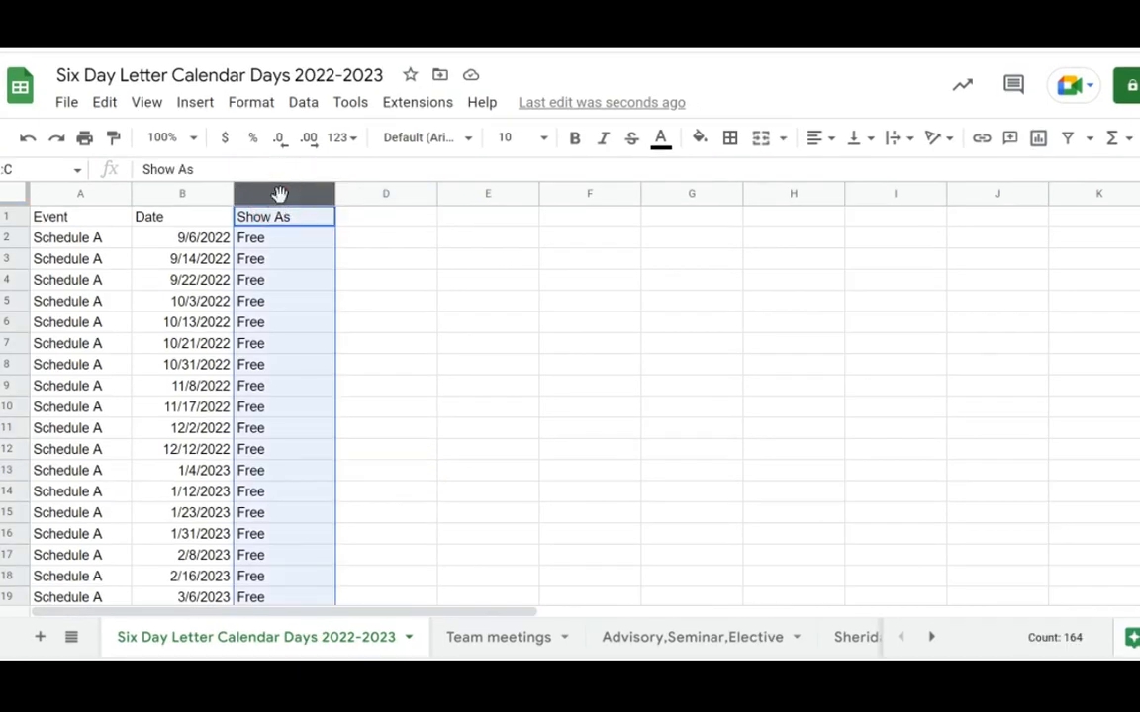
{"action": "left_click", "coordinate": [195, 104]}
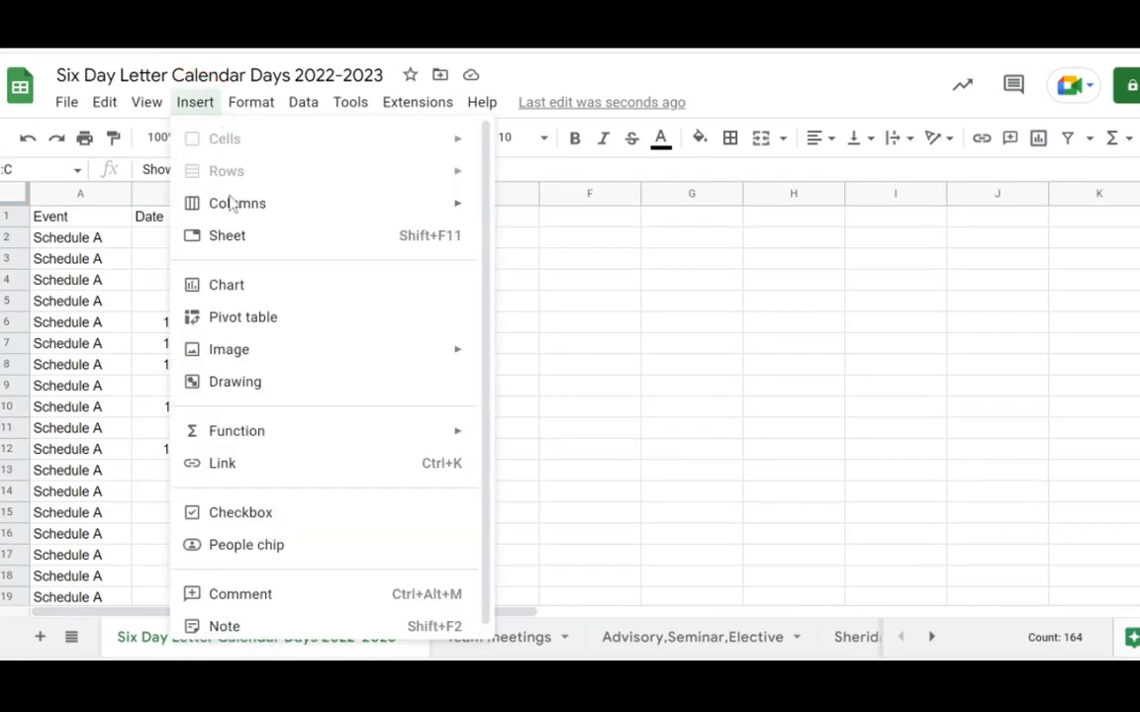
{"action": "mouse_move", "coordinate": [228, 202]}
{"action": "left_click", "coordinate": [554, 212]}
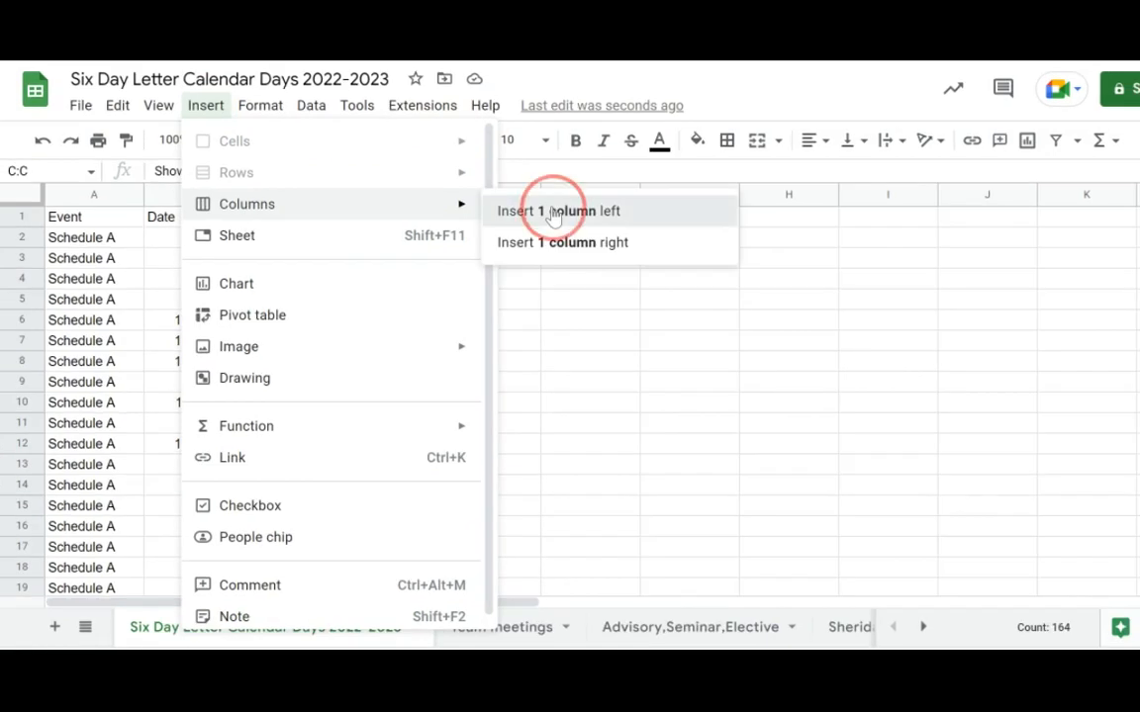
- Enter the header "Start time" in cell C1 of the empty column
{"action": "left_click", "coordinate": [321, 222]}
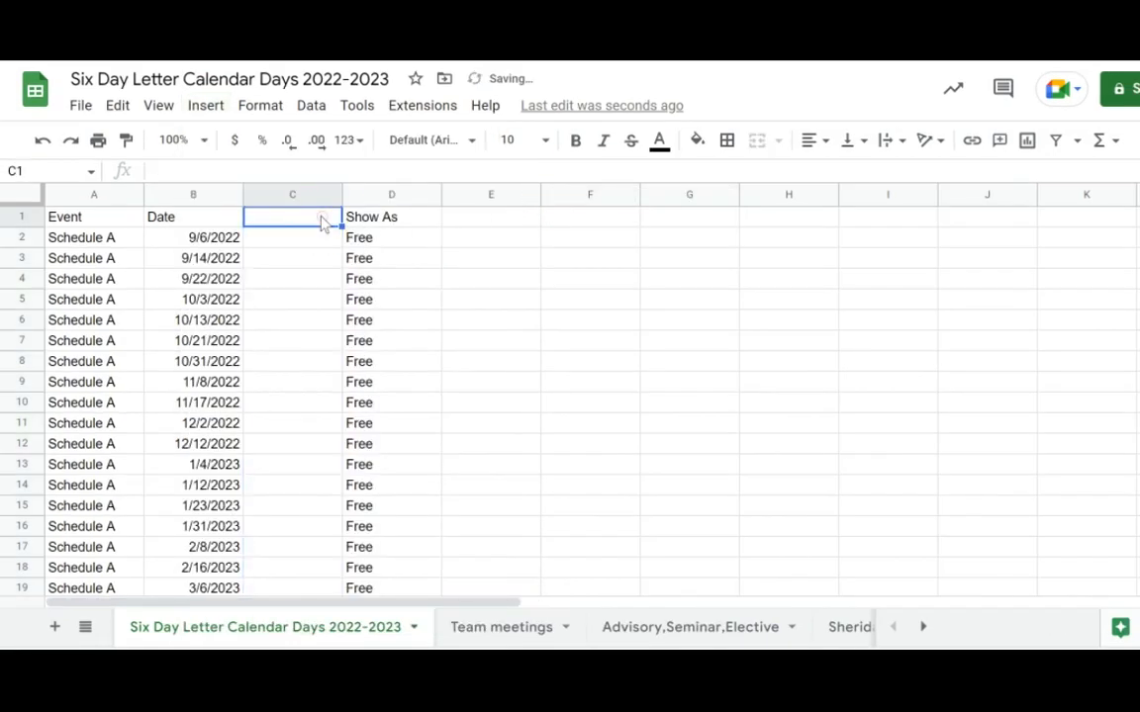
{"action": "type", "text": "Start tine"}
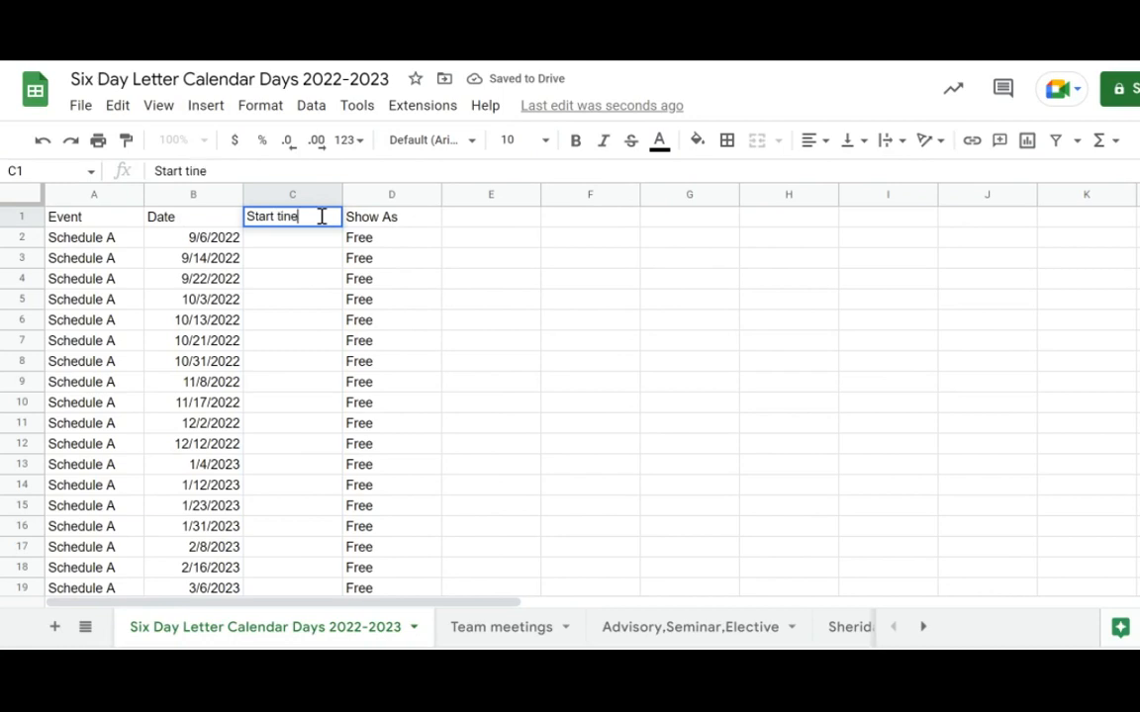
{"action": "key", "text": "BackSpace"}
{"action": "key", "text": "BackSpace"}
{"action": "type", "text": "me"}
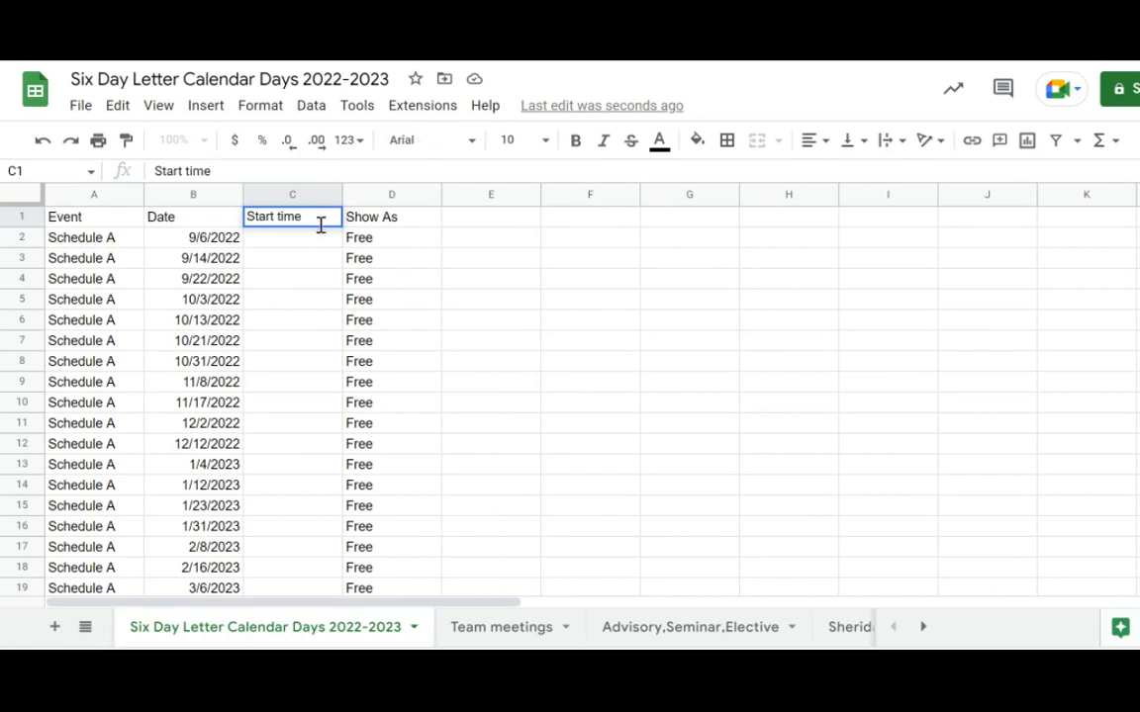
{"action": "key", "text": "Return"}
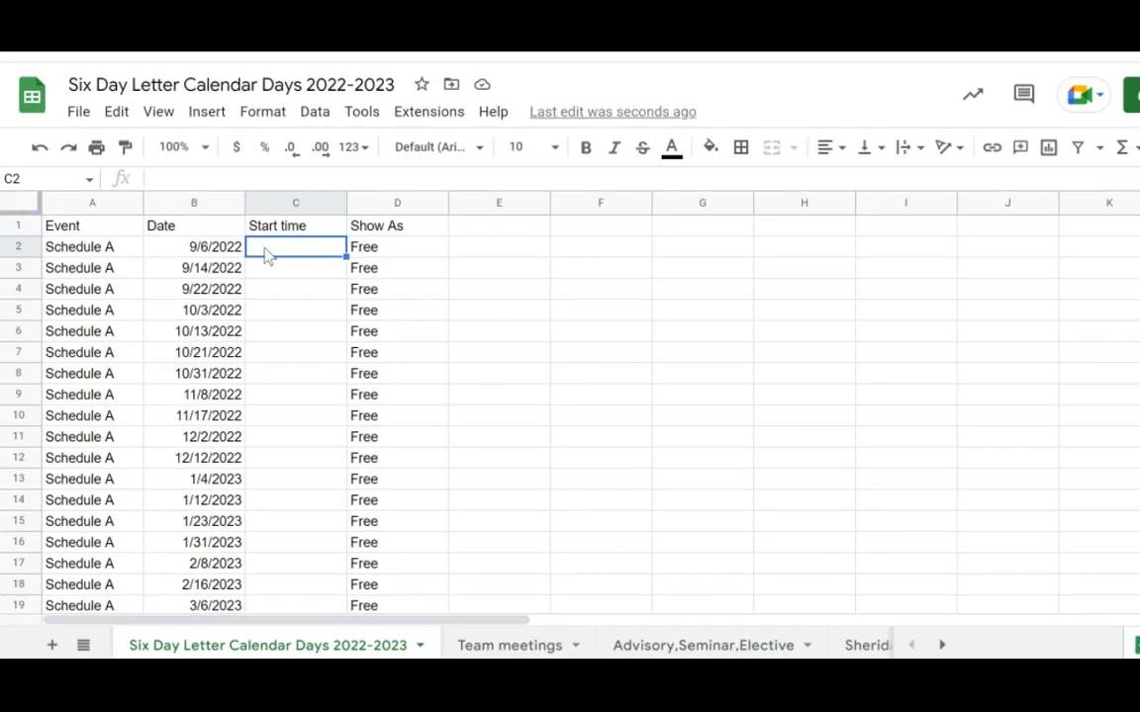
- Enter 8:20-9:15am as the start time in C2 and fill it down through all Schedule A rows to C29
{"action": "type", "text": "8:20-9:15a"}
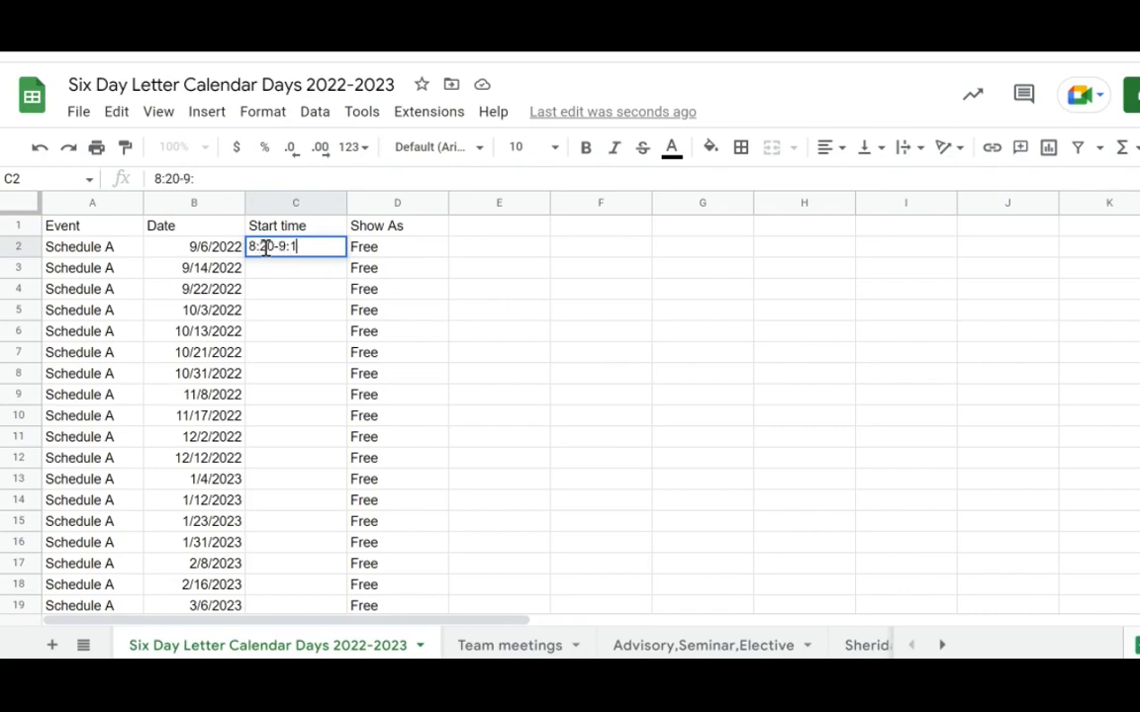
{"action": "type", "text": "m"}
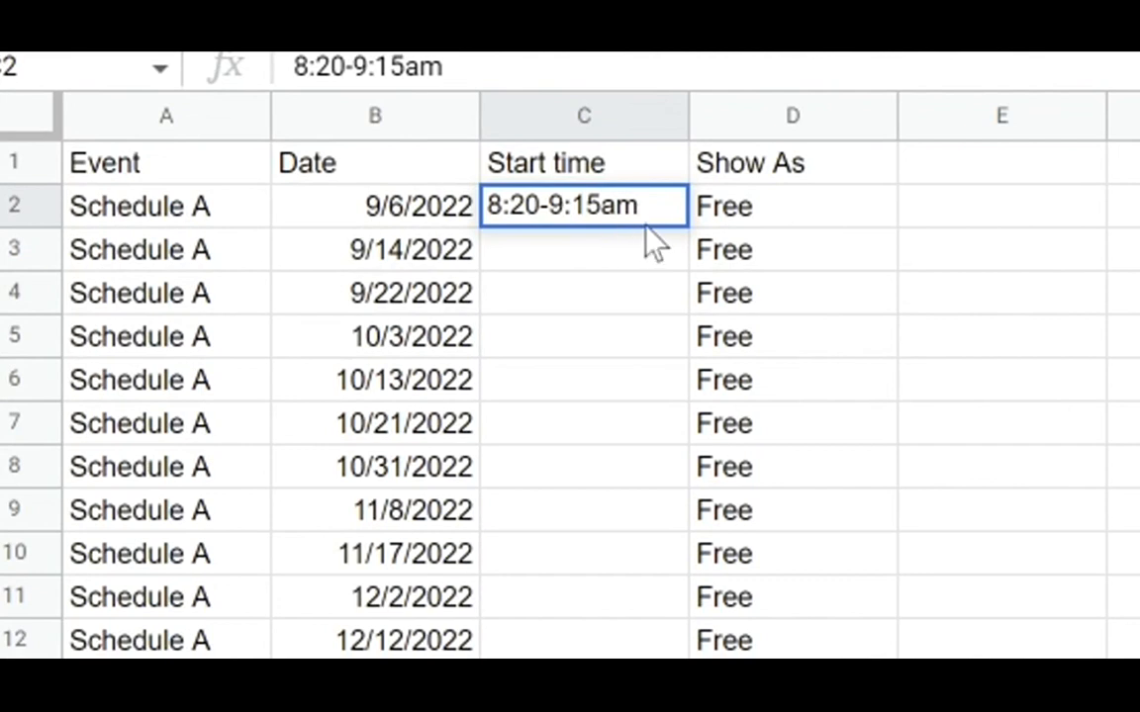
{"action": "left_click", "coordinate": [643, 264]}
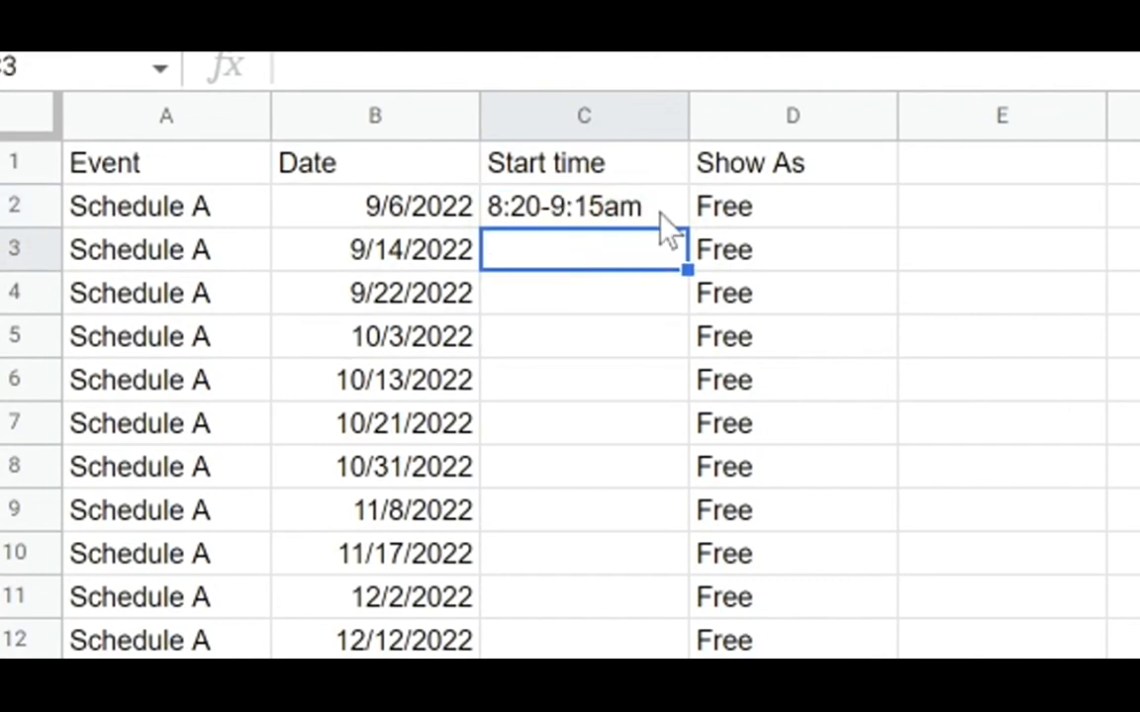
{"action": "left_click", "coordinate": [665, 212]}
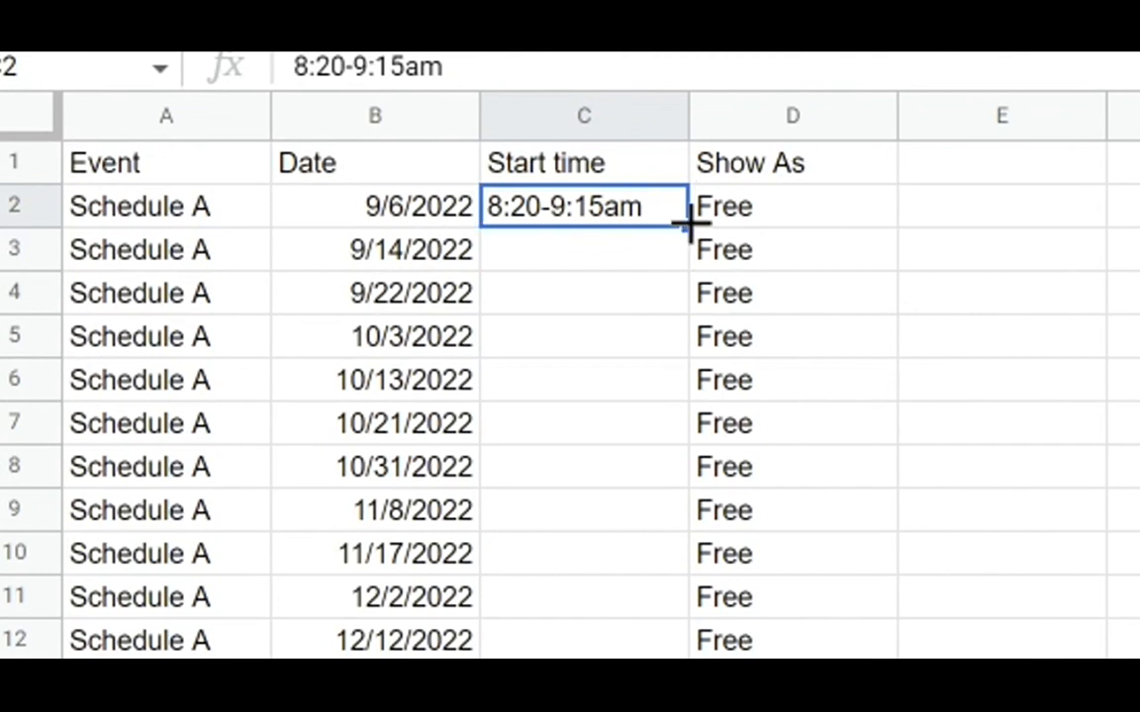
{"action": "left_click_drag", "start_coordinate": [689, 224], "coordinate": [641, 645]}
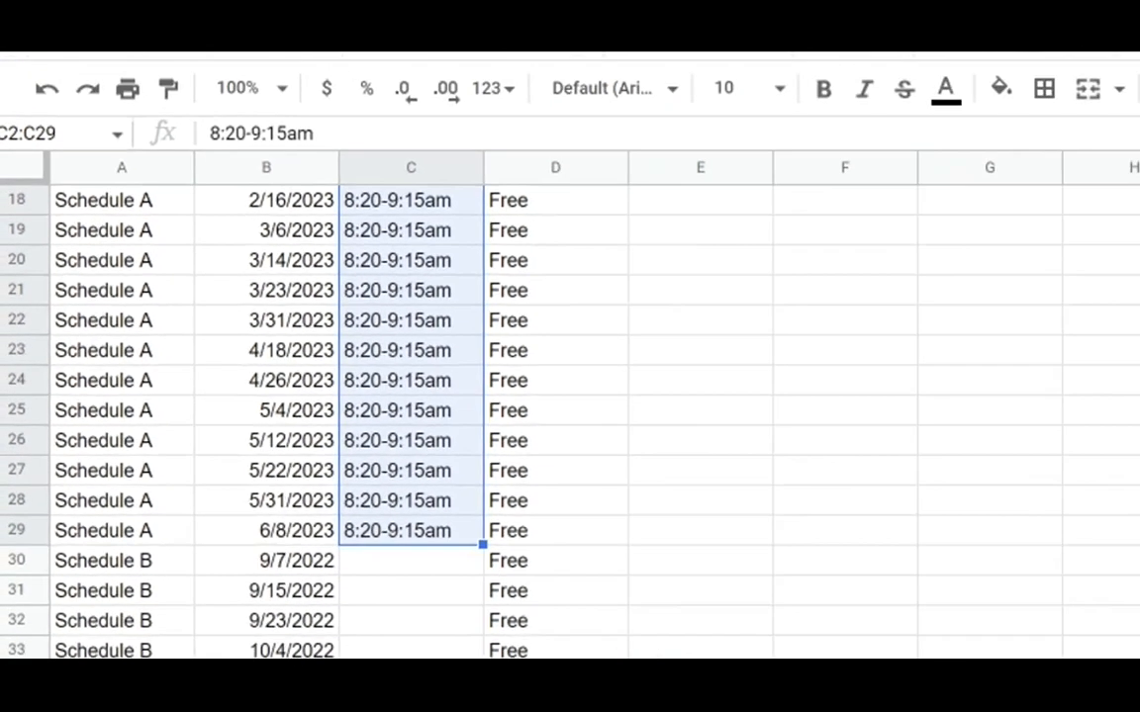
{"action": "scroll", "coordinate": [641, 645], "scroll_direction": "up", "scroll_amount": 4}
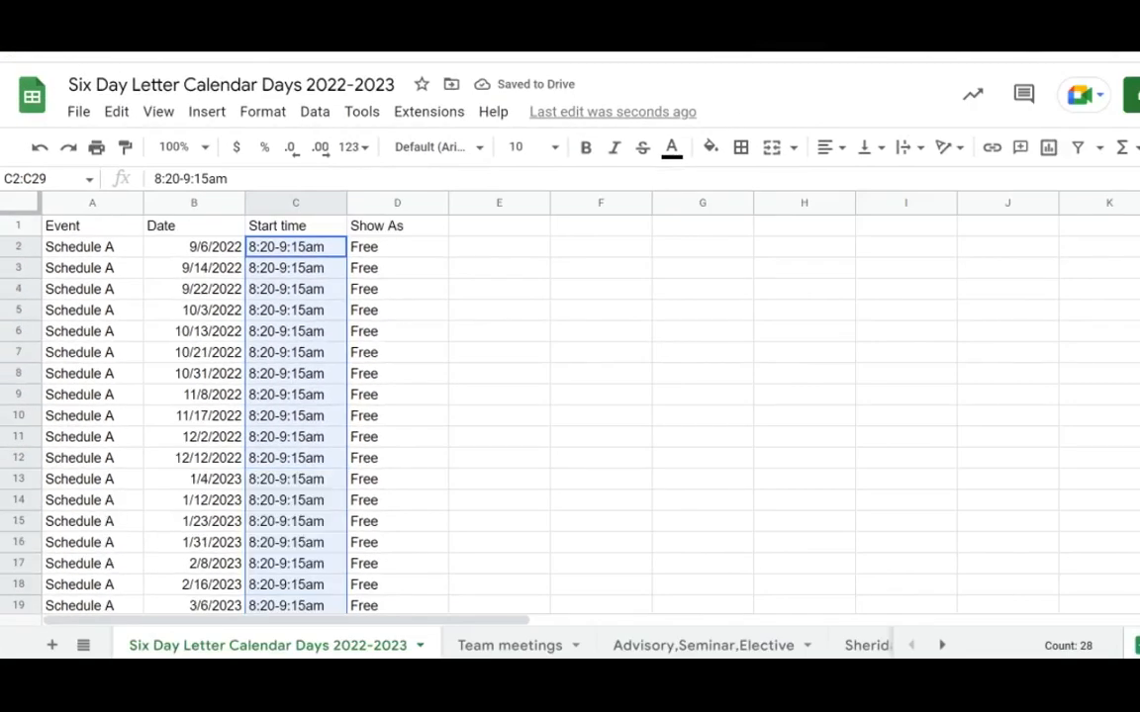
- Replace the Schedule A event name in A2 with "Long Advisory" and fill it down to A29
{"action": "left_click", "coordinate": [111, 254]}
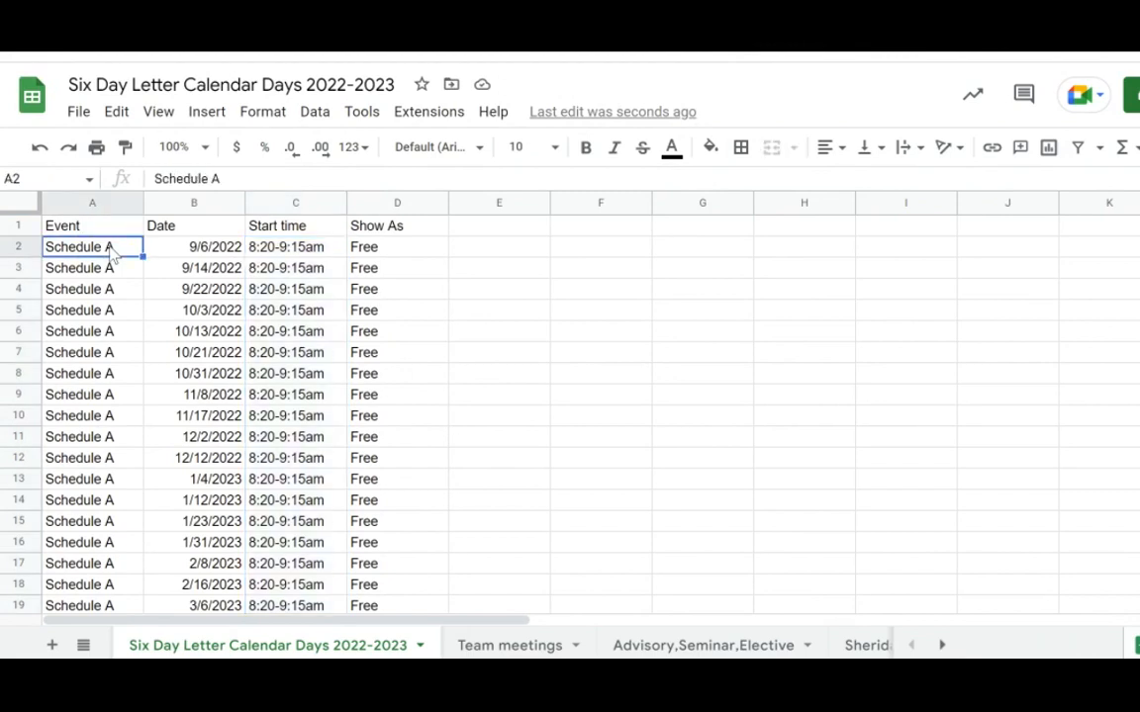
{"action": "type", "text": "Long A"}
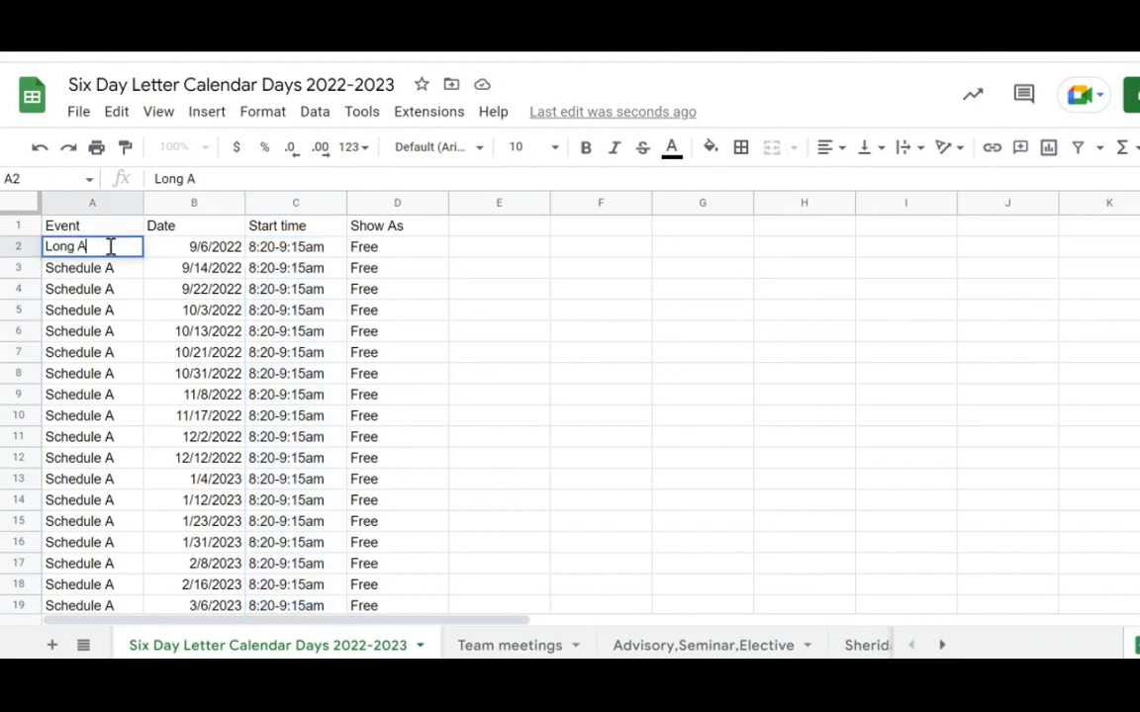
{"action": "type", "text": "dvisory"}
{"action": "left_click", "coordinate": [139, 262]}
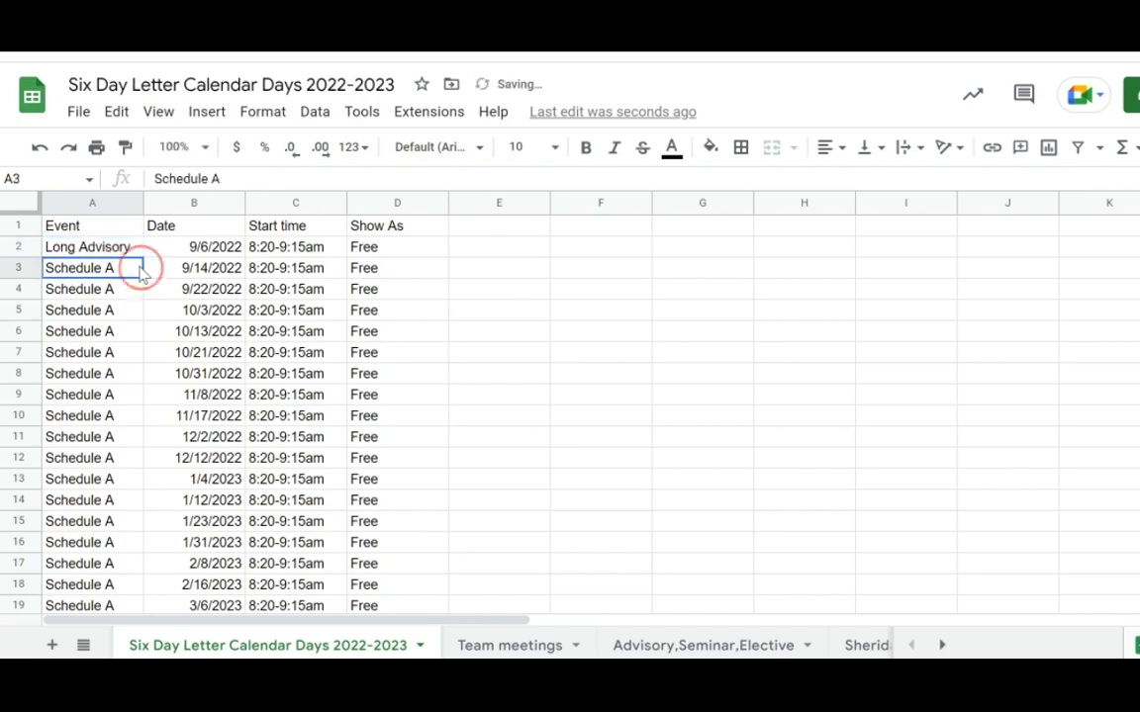
{"action": "left_click", "coordinate": [135, 249]}
{"action": "left_click_drag", "start_coordinate": [144, 255], "coordinate": [139, 518]}
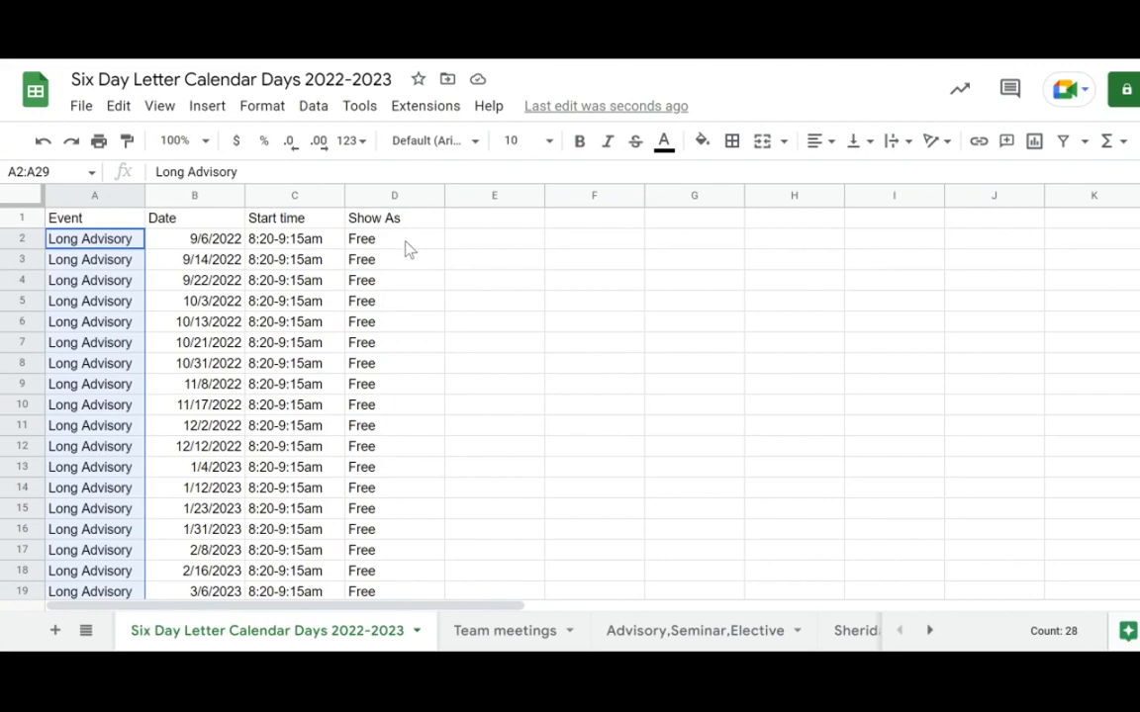
- Use Find and replace to change every "free" to "busy", with the search limited to this sheet
{"action": "key", "text": "ctrl+f"}
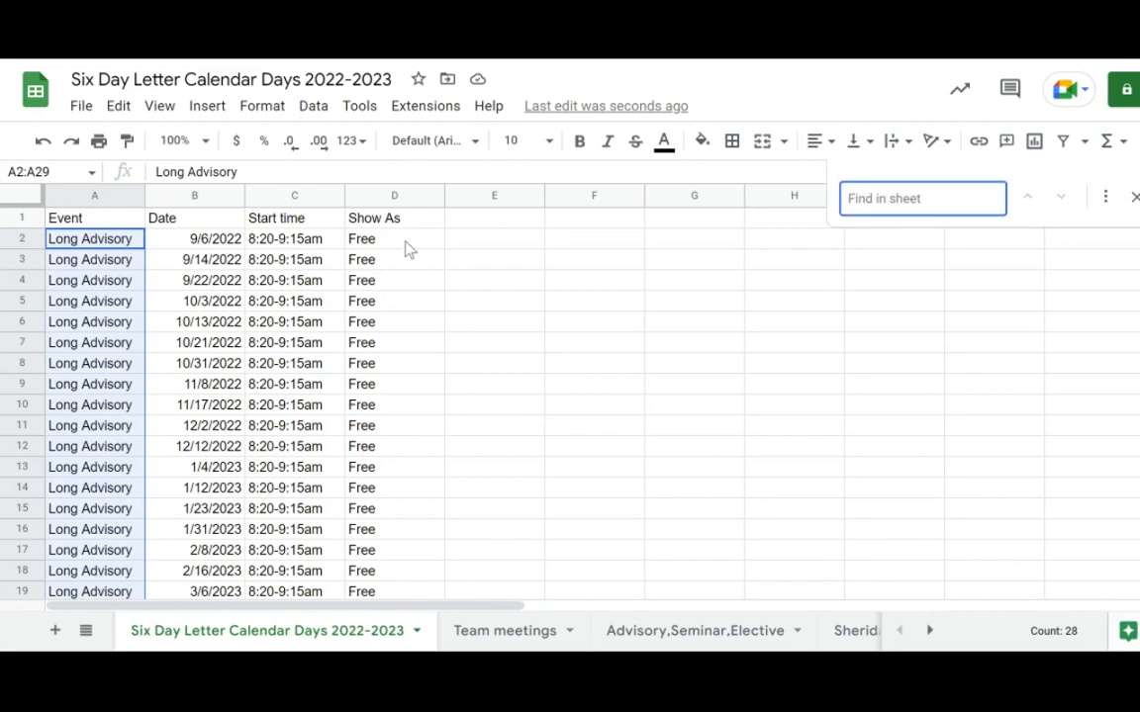
{"action": "type", "text": "free"}
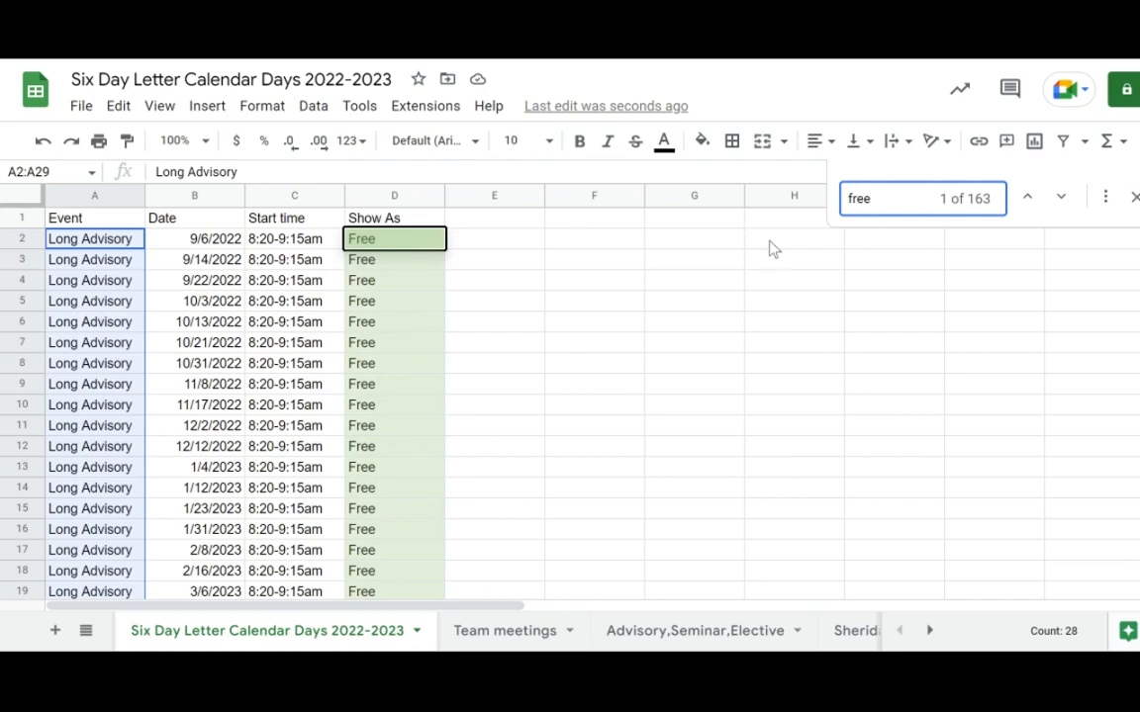
{"action": "left_click", "coordinate": [1105, 197]}
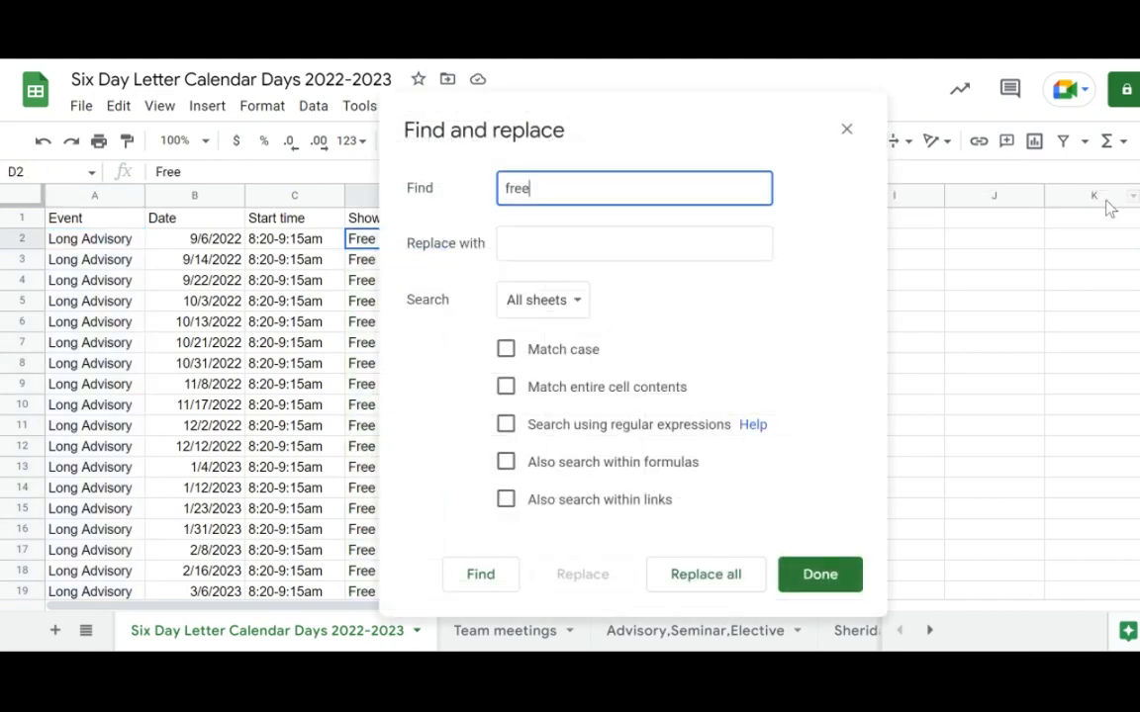
{"action": "left_click", "coordinate": [603, 243]}
{"action": "type", "text": "busy"}
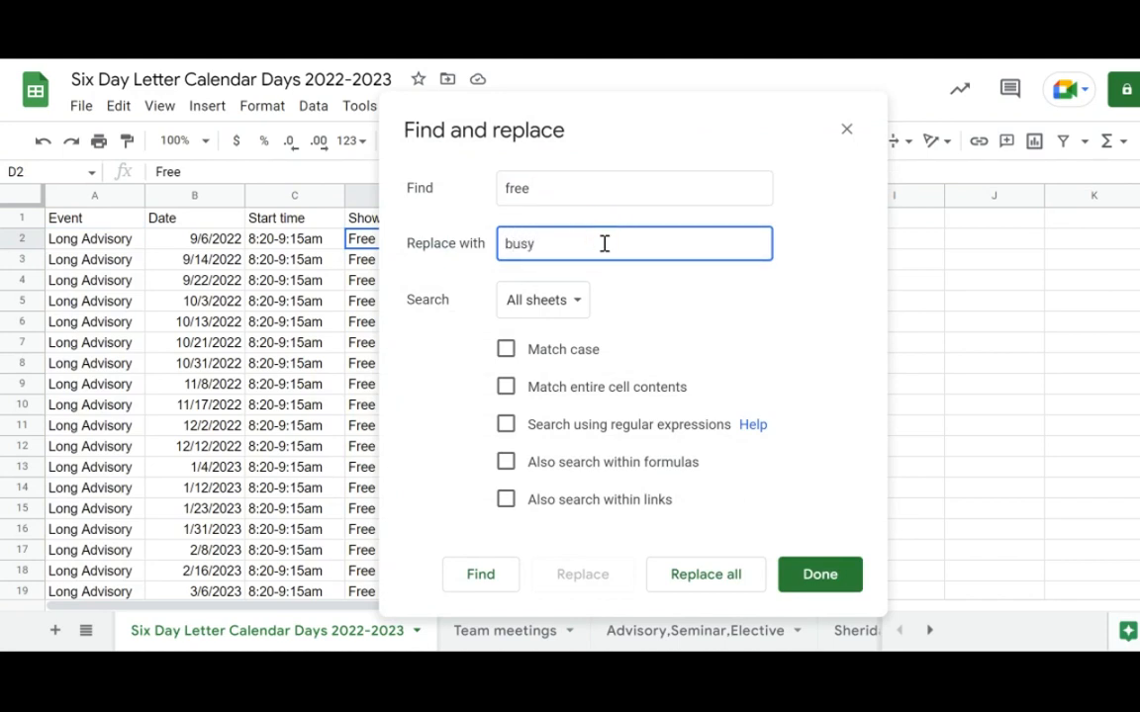
{"action": "left_click", "coordinate": [569, 299]}
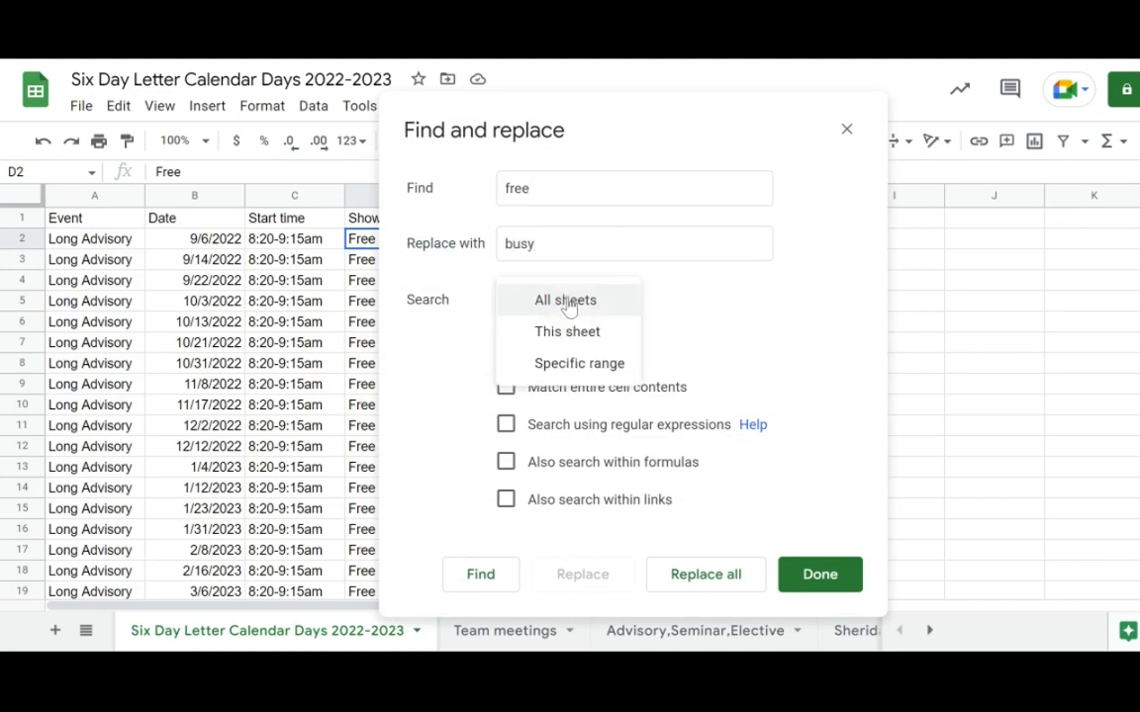
{"action": "left_click", "coordinate": [585, 330]}
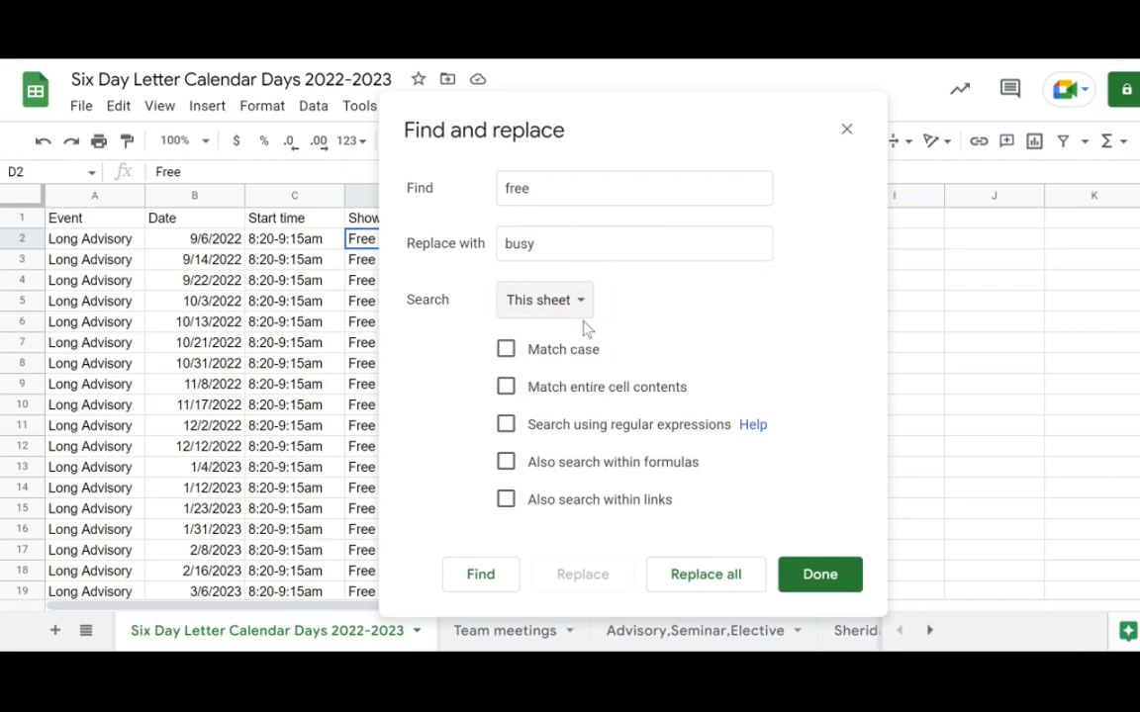
{"action": "left_click", "coordinate": [691, 579]}
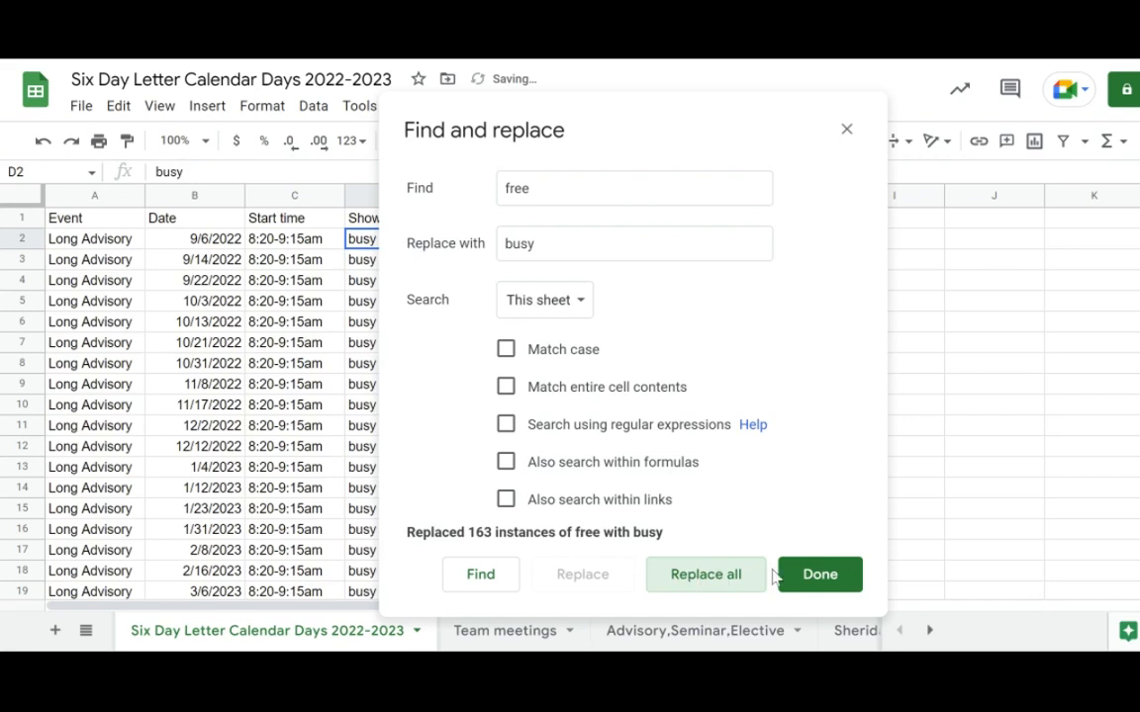
{"action": "left_click", "coordinate": [813, 575]}
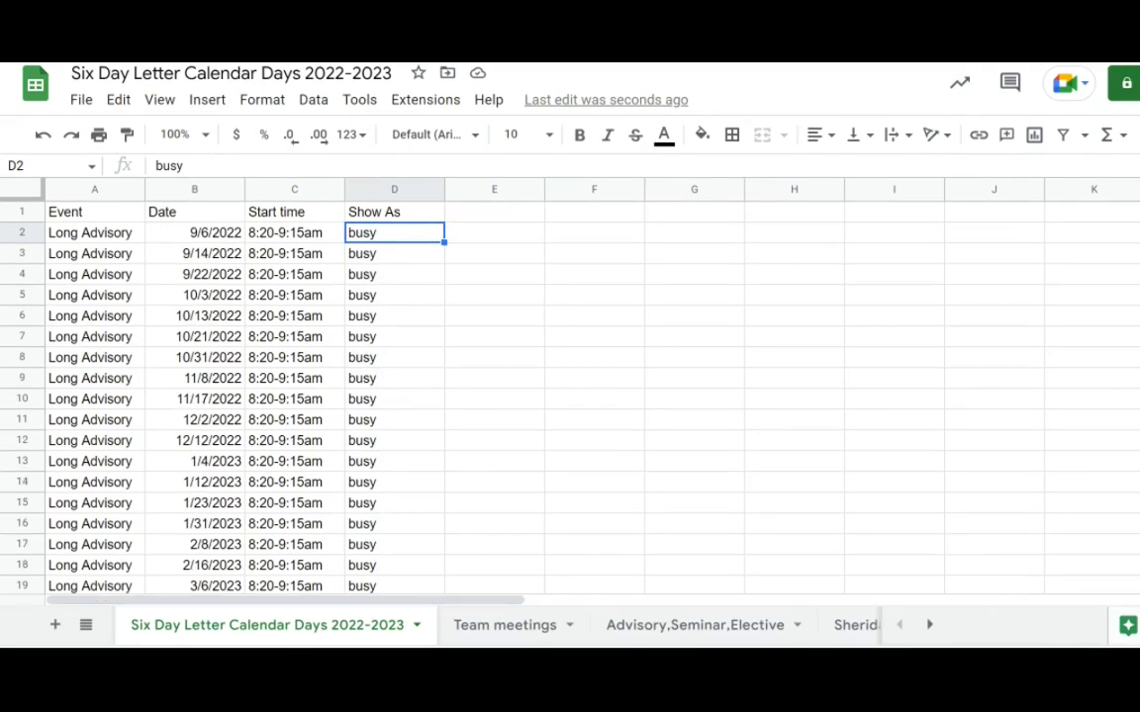
- Download the Advisory,Seminar,Elective sheet as a Comma Separated Values (.csv) file
{"action": "scroll", "coordinate": [570, 396], "scroll_direction": "down", "scroll_amount": 5}
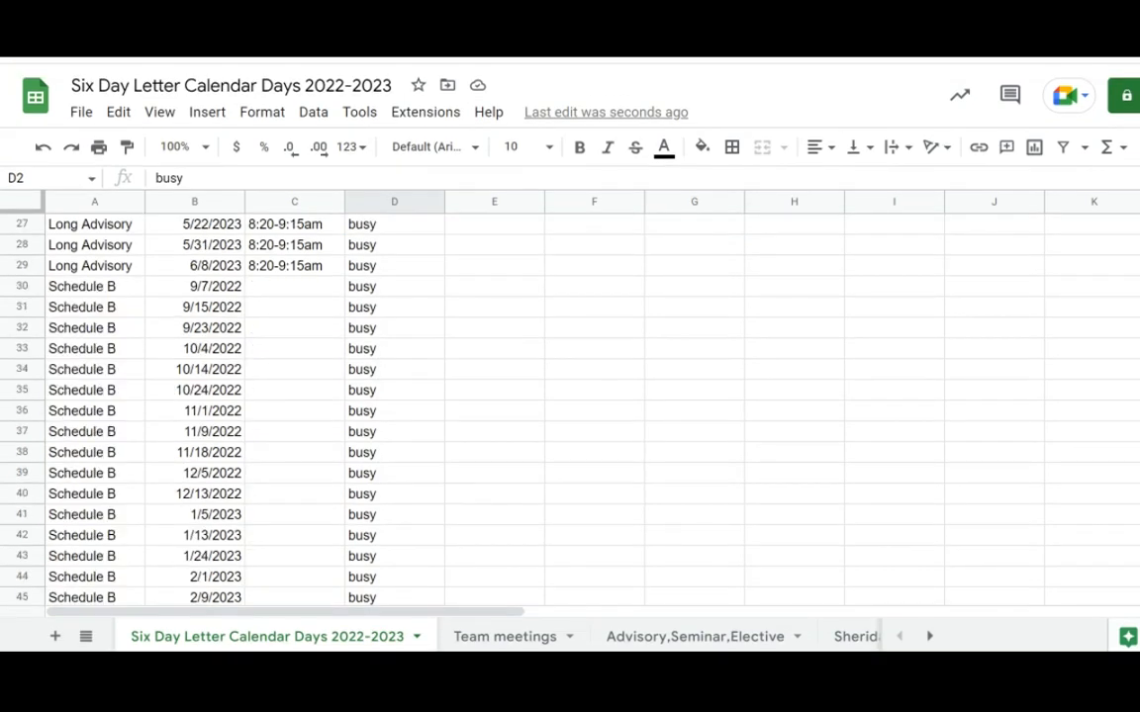
{"action": "scroll", "coordinate": [570, 396], "scroll_direction": "up", "scroll_amount": 10}
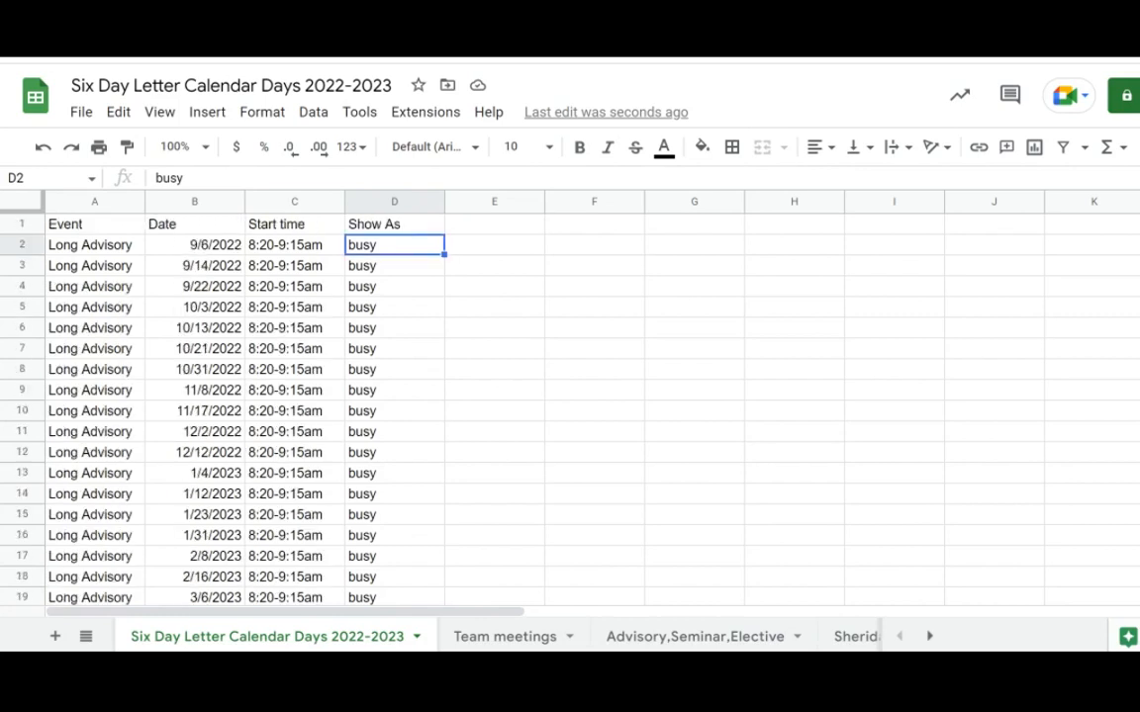
{"action": "left_click", "coordinate": [643, 636]}
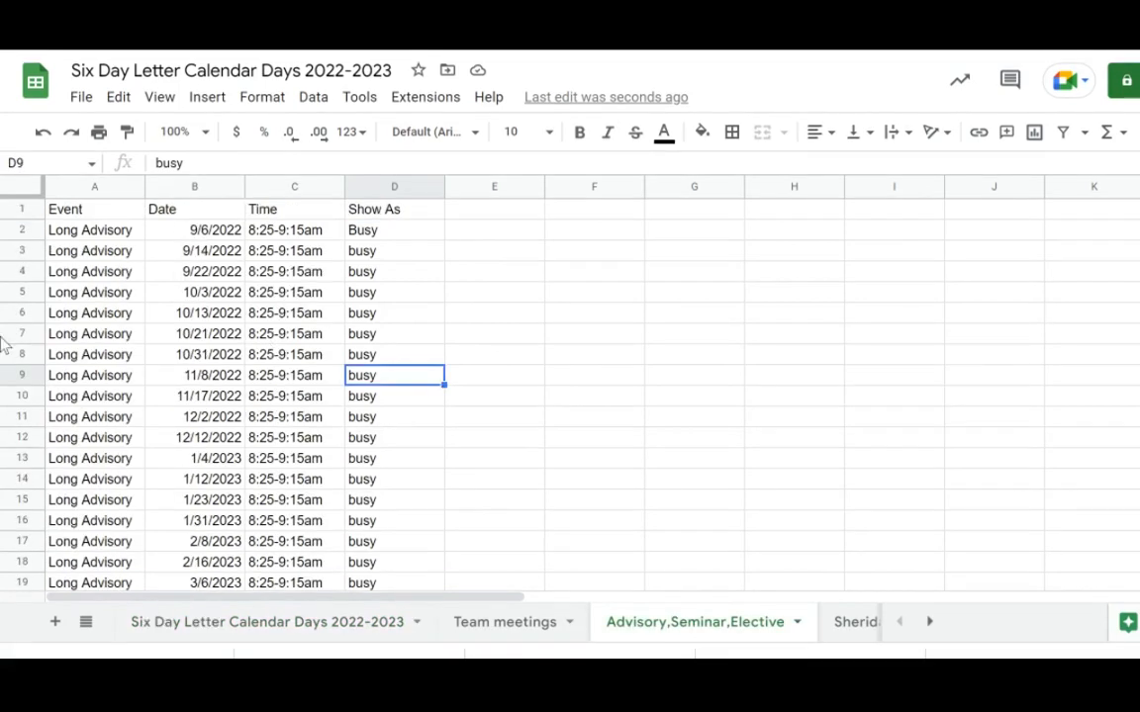
{"action": "left_click", "coordinate": [82, 98]}
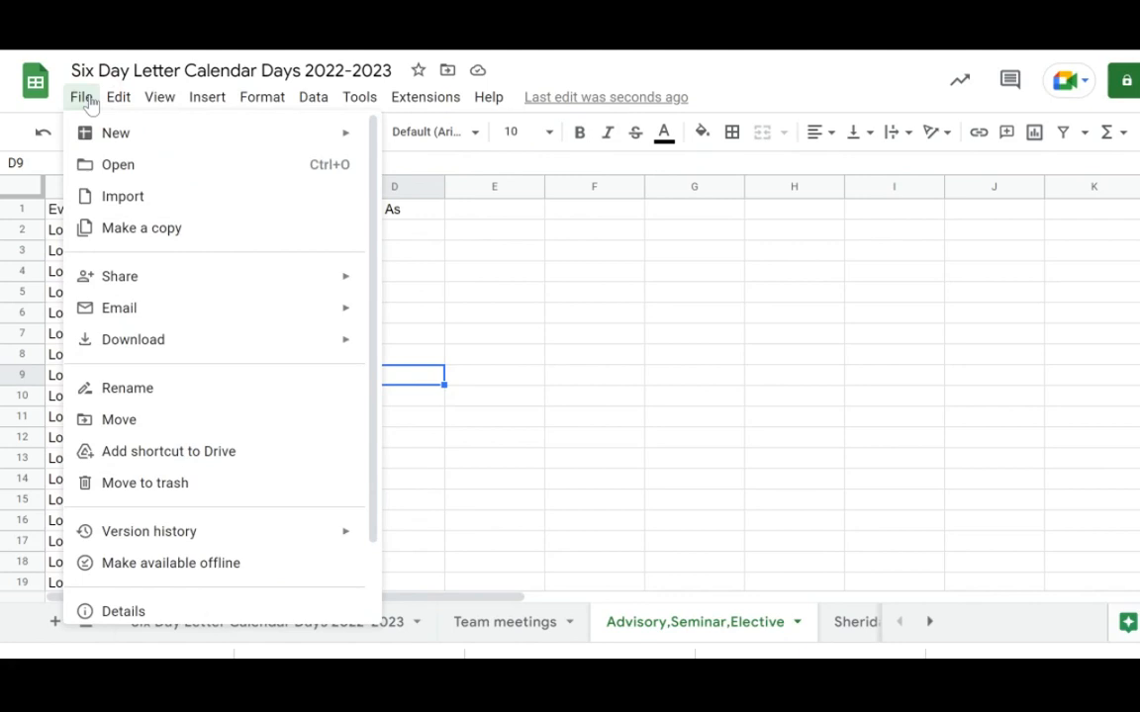
{"action": "mouse_move", "coordinate": [146, 341]}
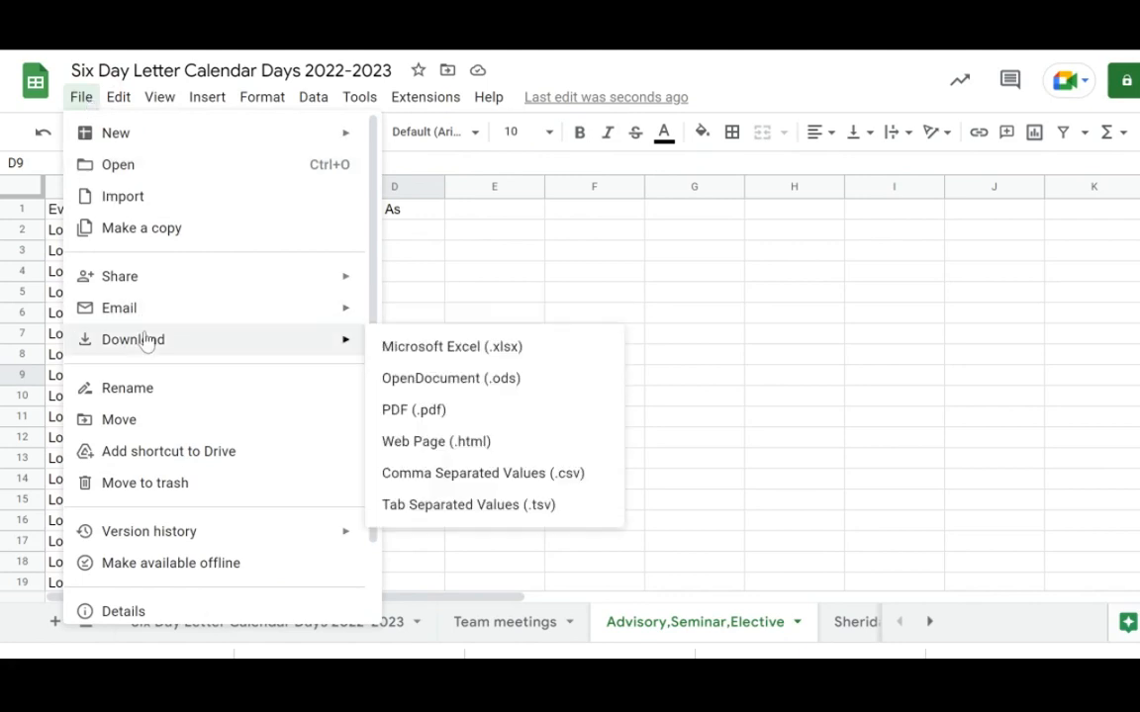
{"action": "left_click", "coordinate": [607, 480]}
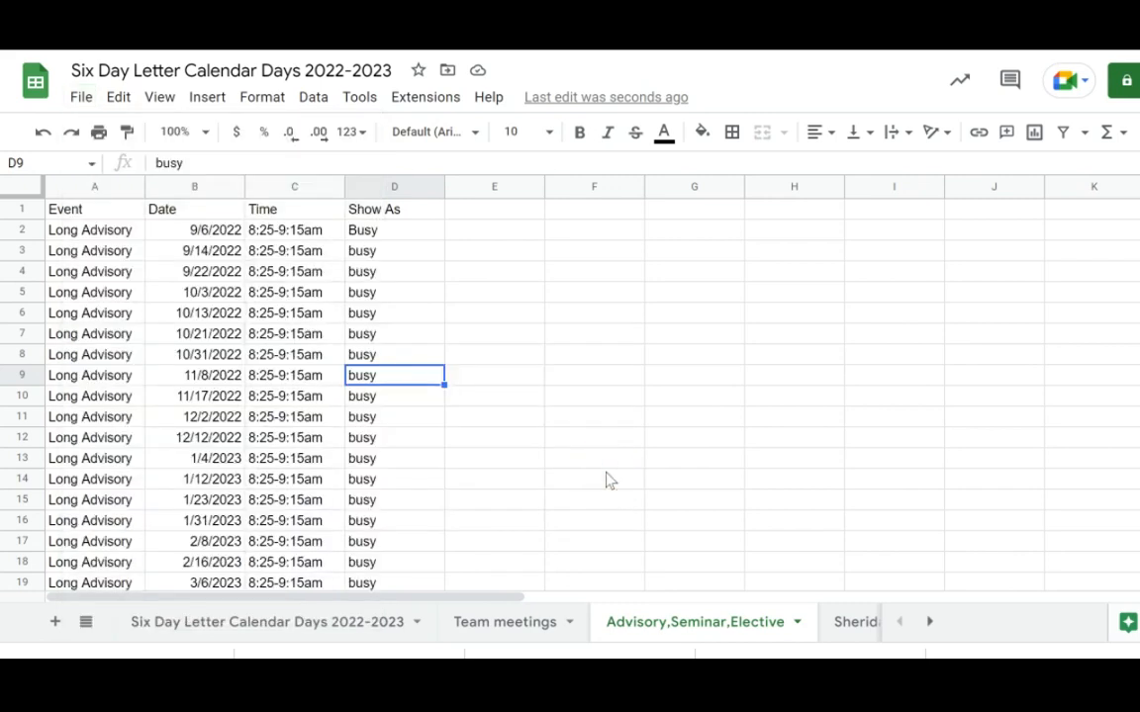
{"action": "left_click_drag", "start_coordinate": [1096, 242], "coordinate": [1093, 148]}
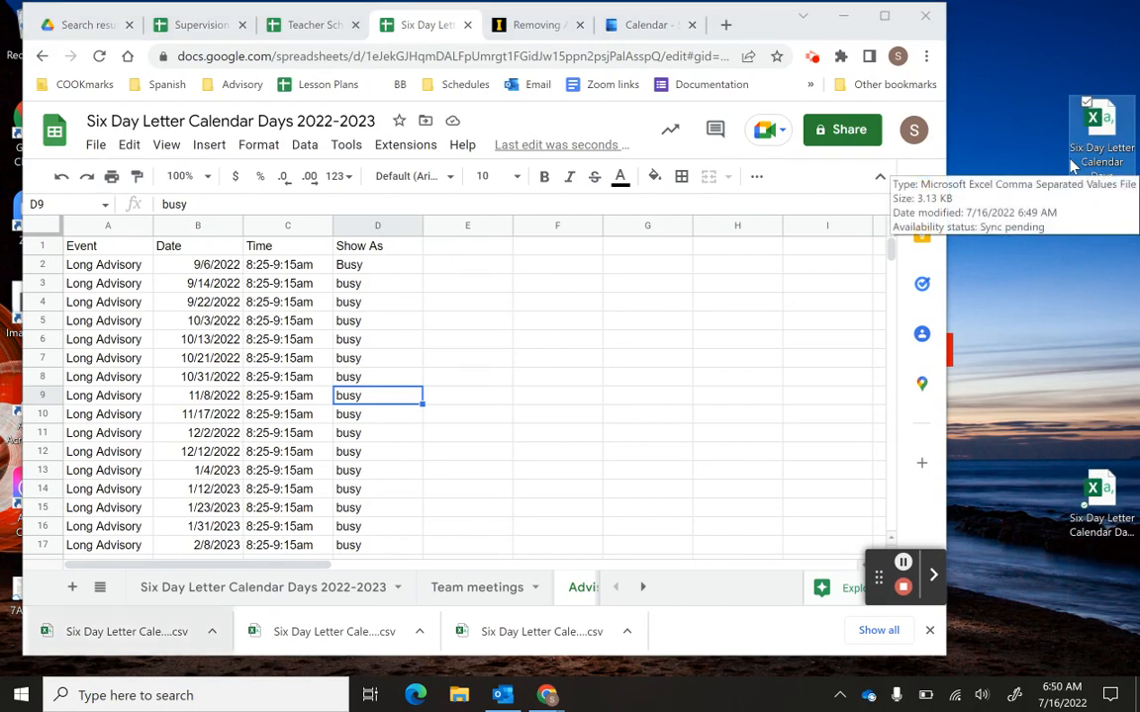
{"action": "mouse_move", "coordinate": [512, 701]}
{"action": "left_click", "coordinate": [508, 700]}
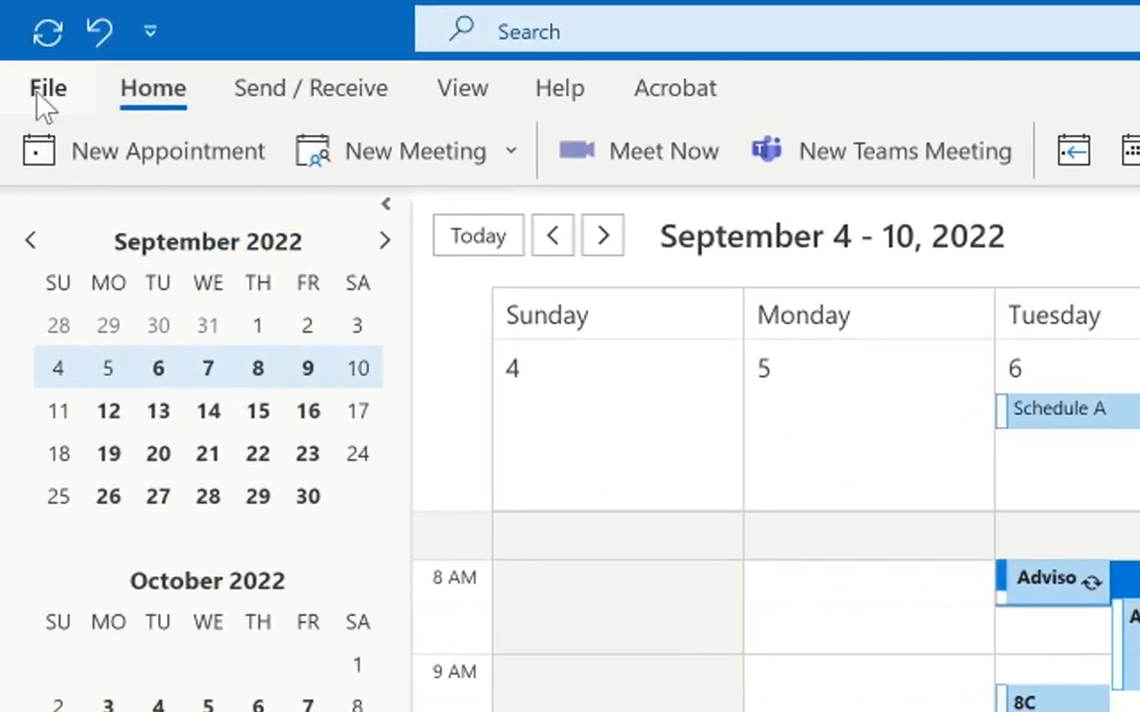
{"action": "left_click", "coordinate": [23, 43]}
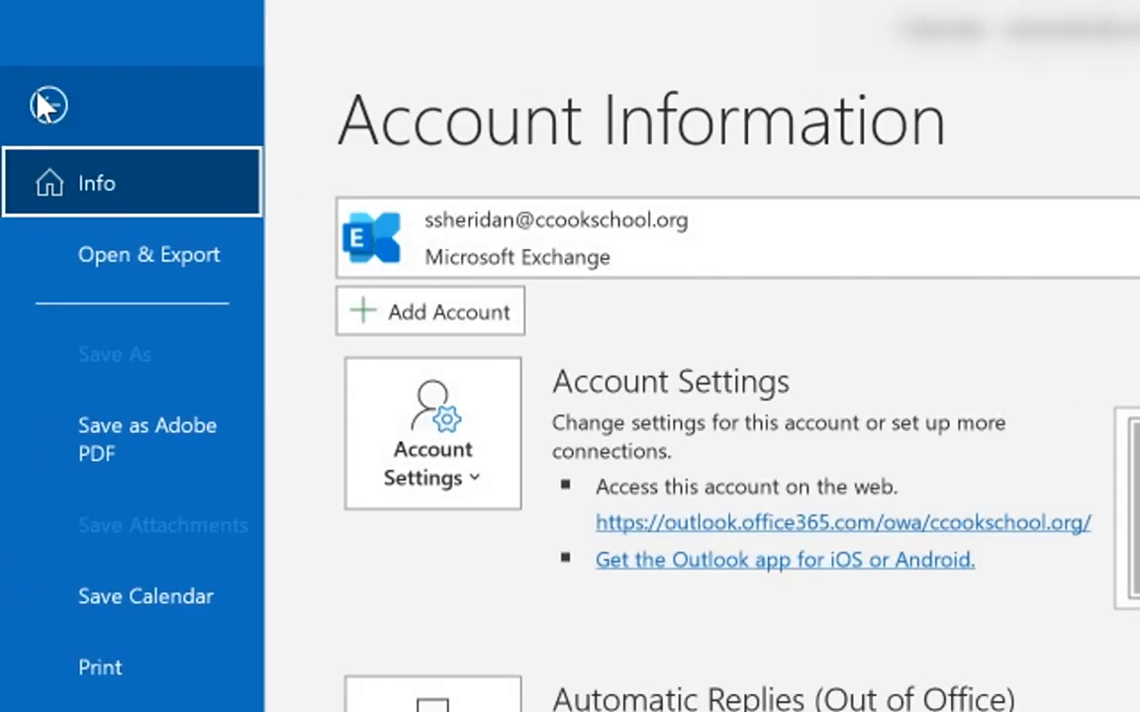
{"action": "left_click", "coordinate": [85, 263]}
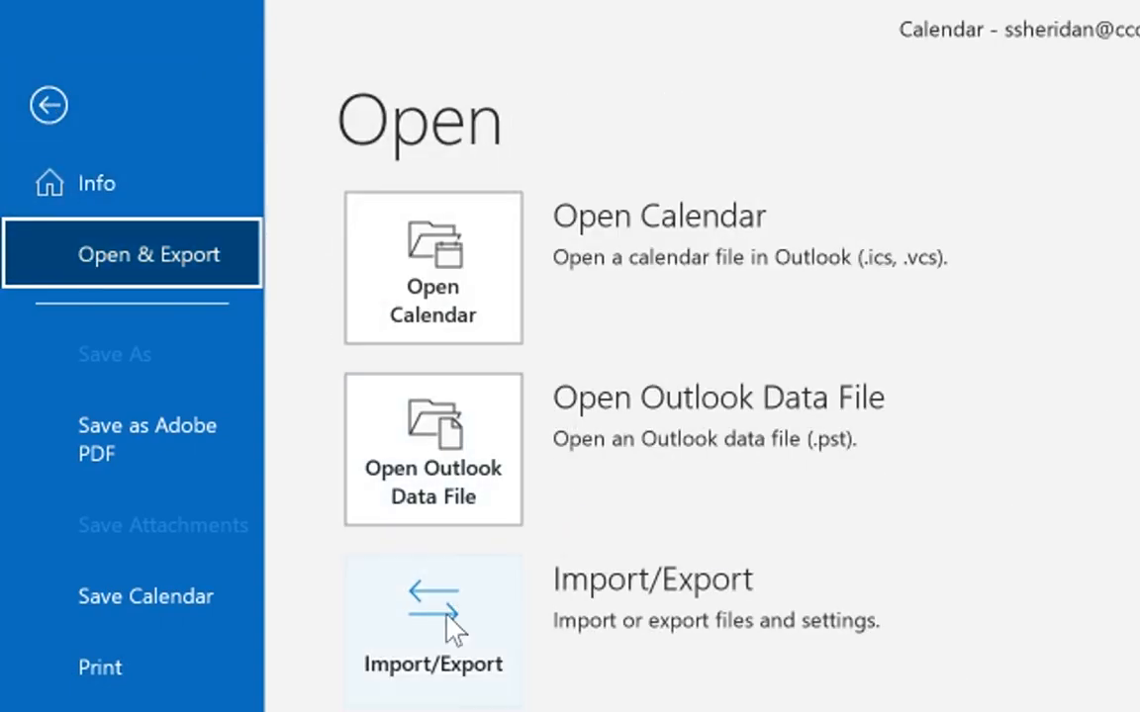
{"action": "left_click", "coordinate": [425, 633]}
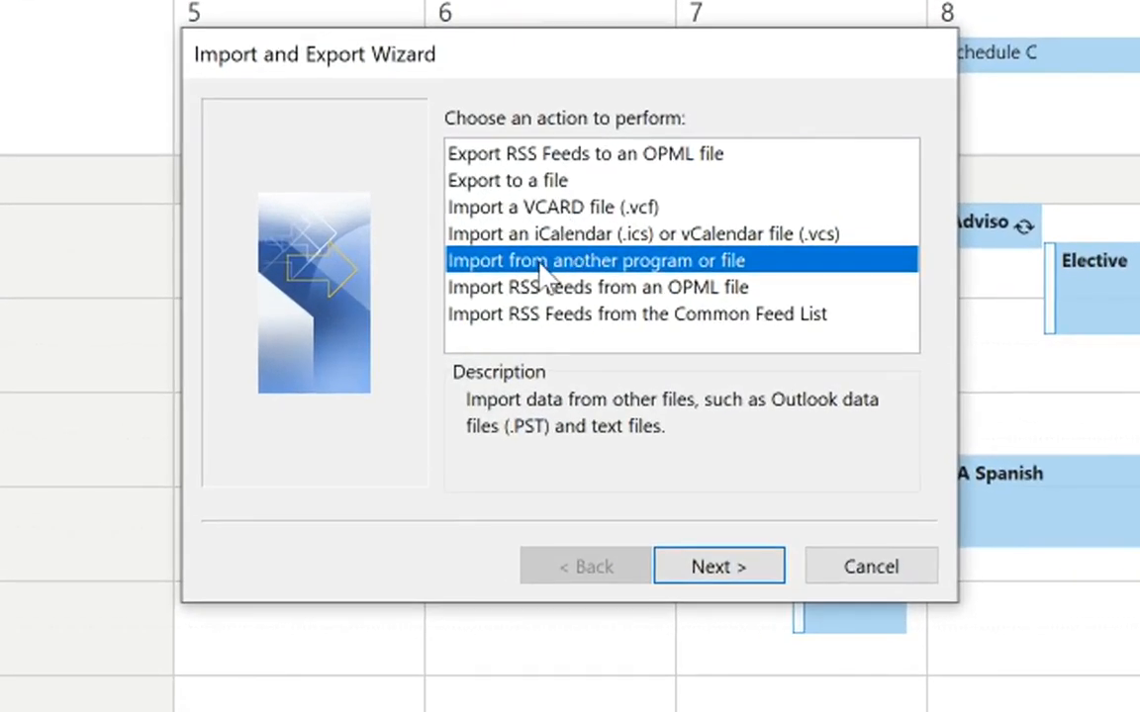
{"action": "left_click", "coordinate": [747, 579]}
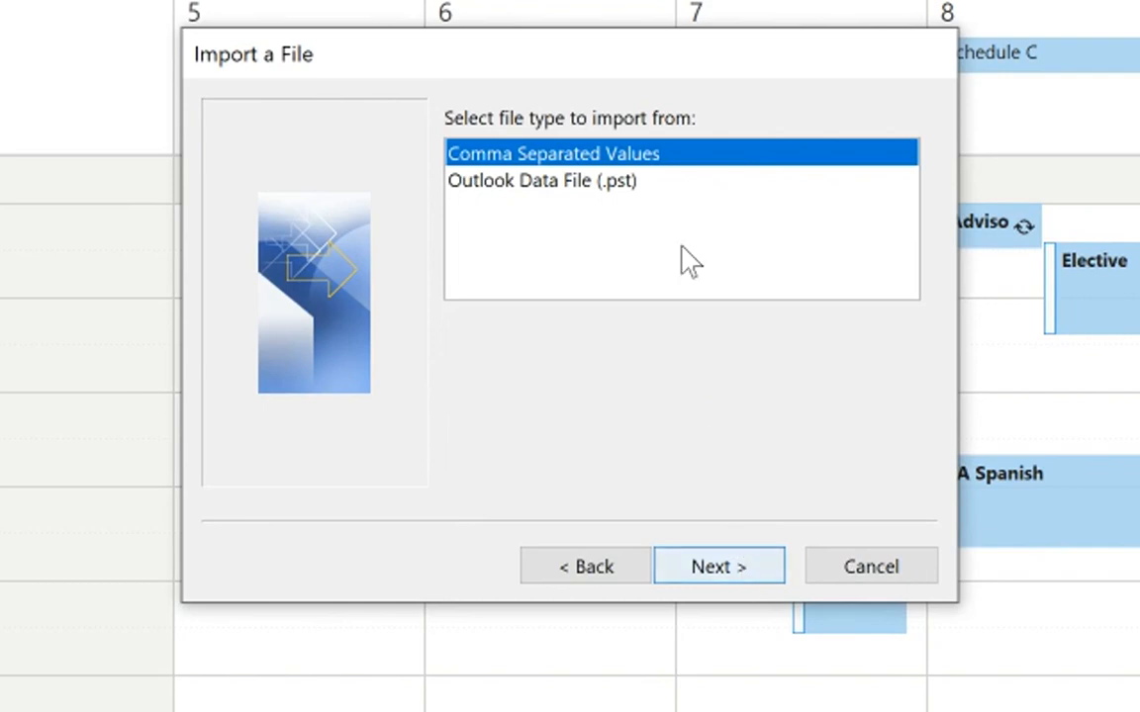
- Set the import type to Comma Separated Values and choose today's Six Day Letter Calendar Days 2022-2023 advisory file from Downloads
{"action": "left_click", "coordinate": [760, 567]}
{"action": "left_click", "coordinate": [891, 156]}
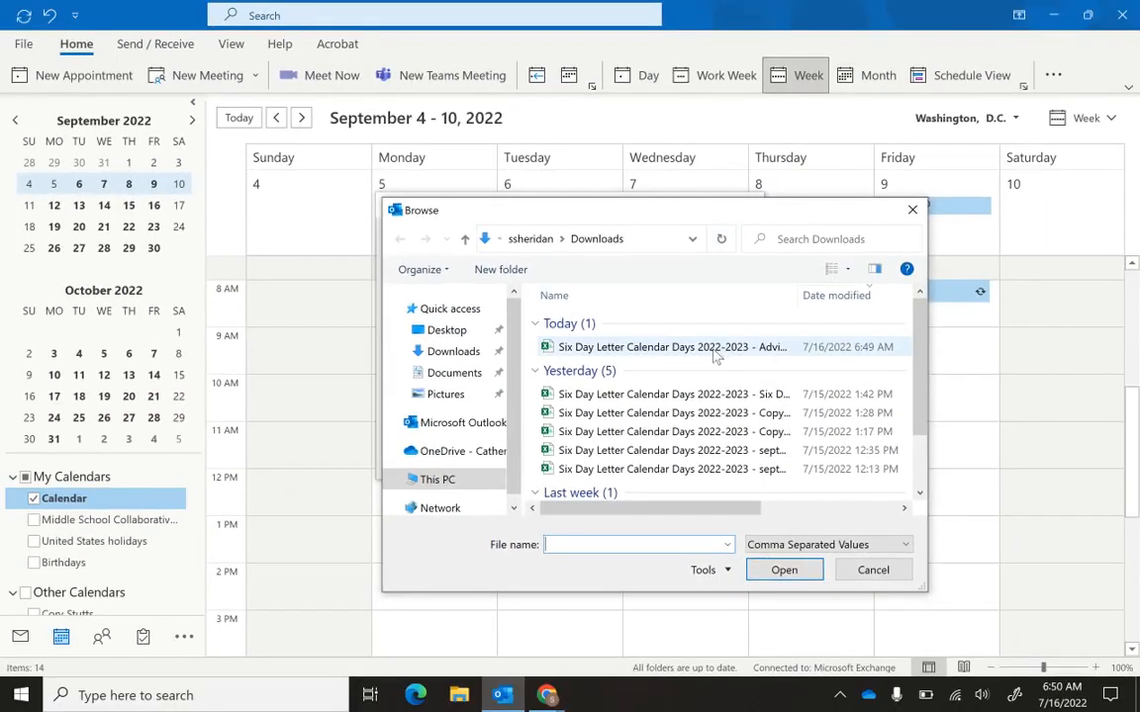
{"action": "left_click", "coordinate": [717, 354]}
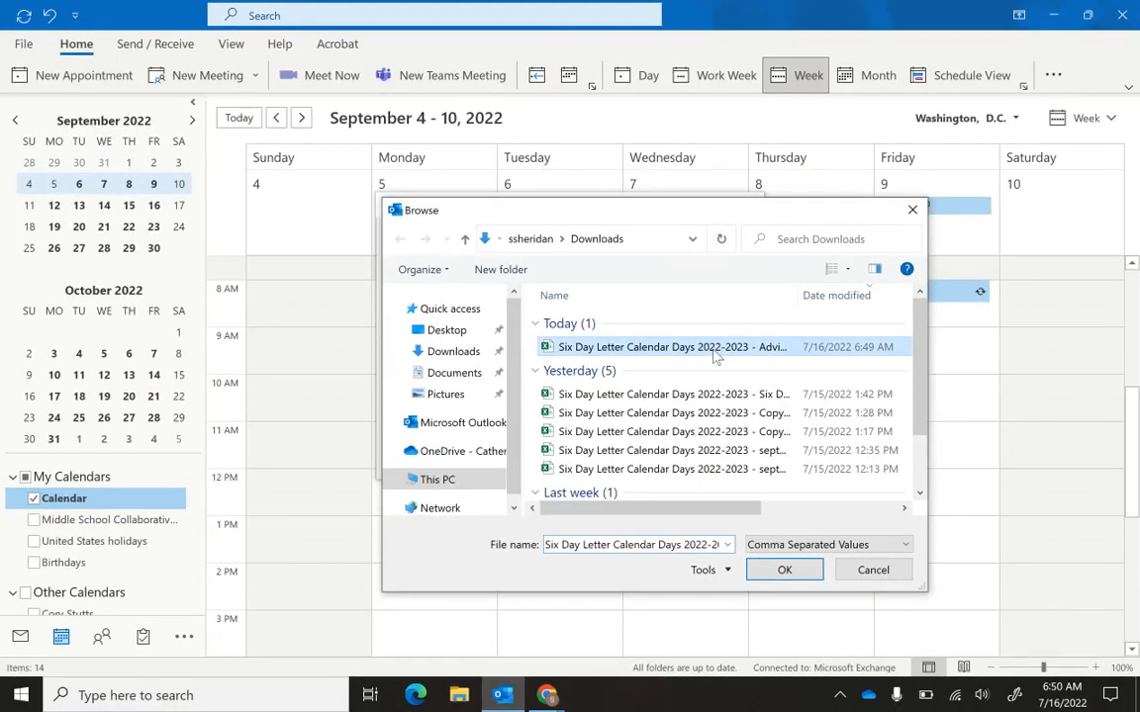
{"action": "left_click", "coordinate": [777, 573]}
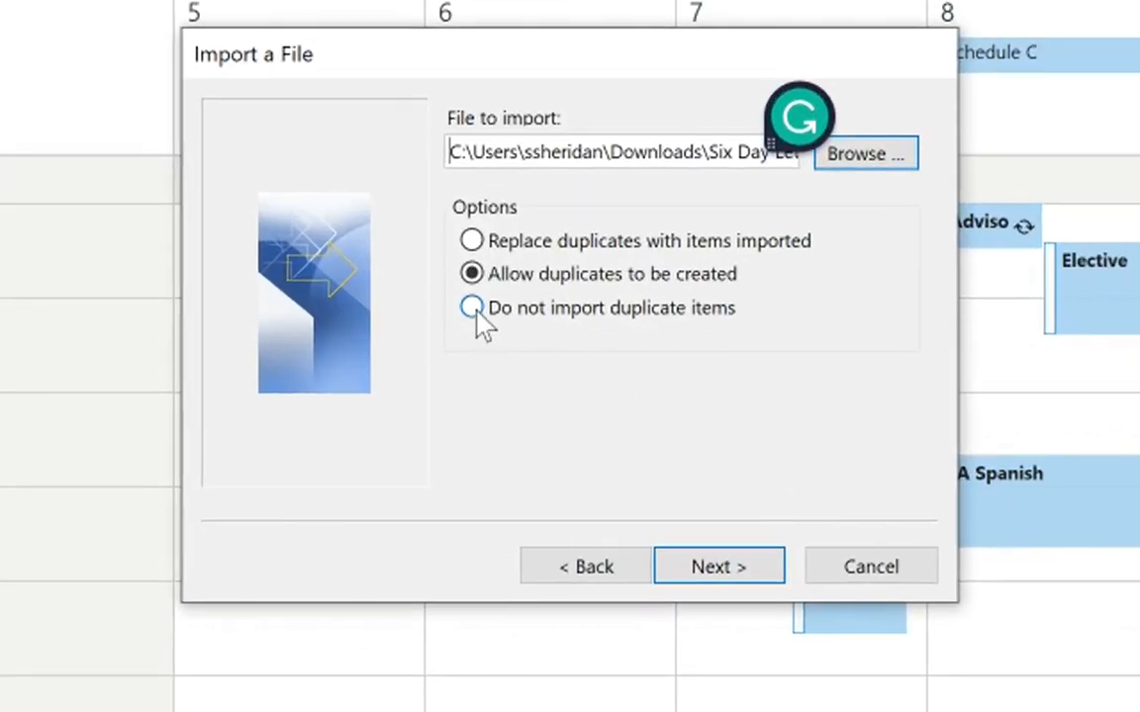
- Set the import to skip duplicate items and accept Calendar as the destination folder
{"action": "left_click", "coordinate": [473, 309]}
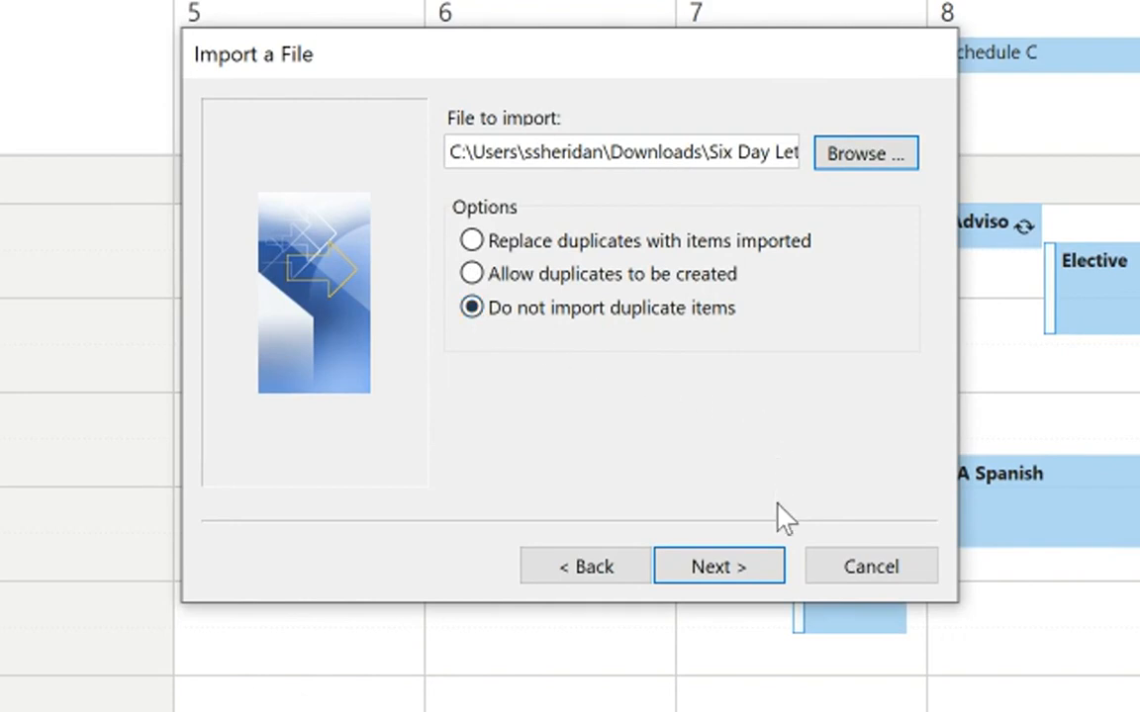
{"action": "left_click", "coordinate": [771, 585]}
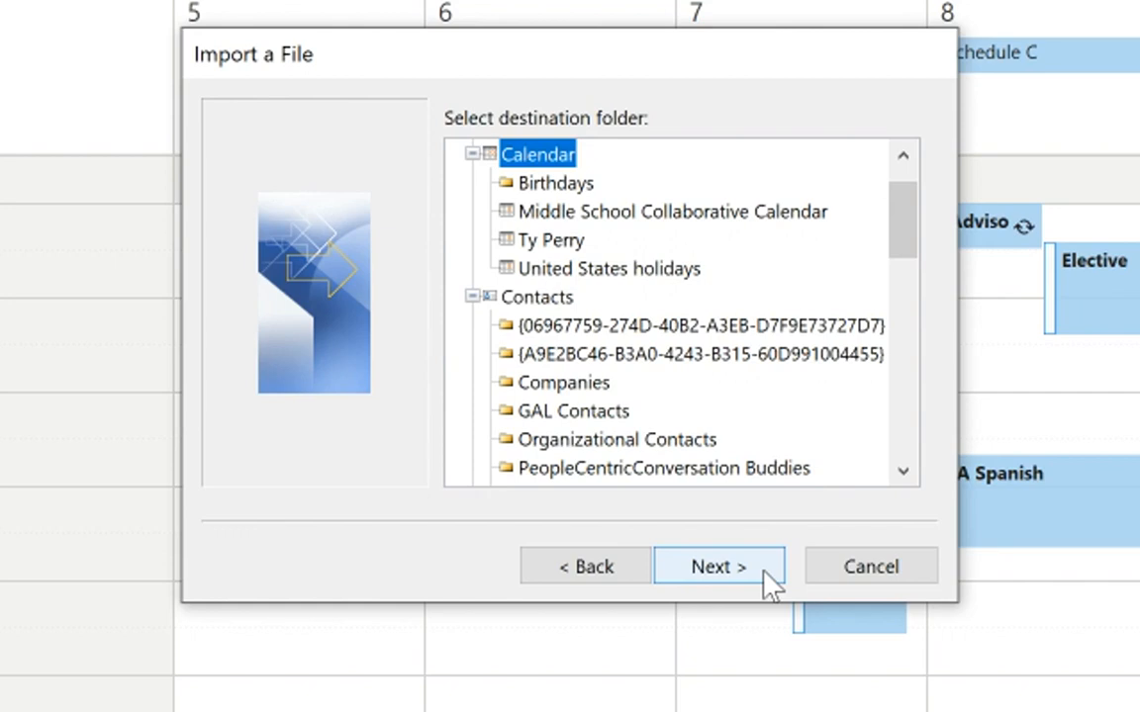
{"action": "left_click", "coordinate": [771, 585]}
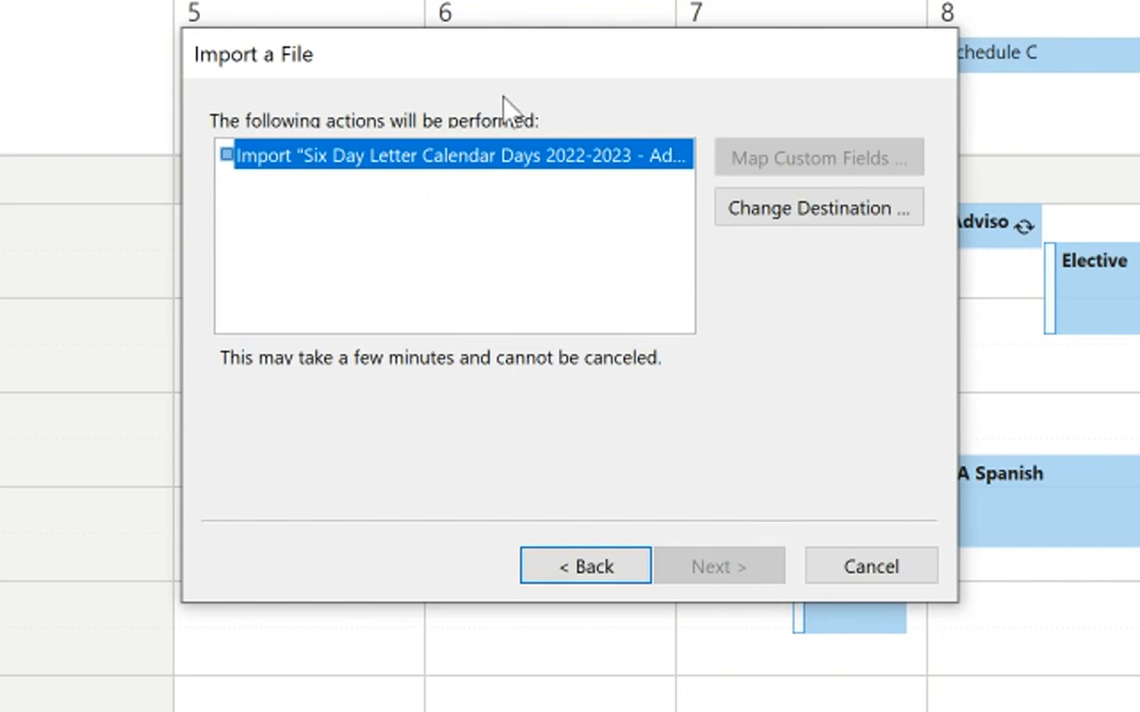
- Enable the file's import action and map Event to Subject, Date to Start Date and Time to Start Time
{"action": "left_click", "coordinate": [226, 156]}
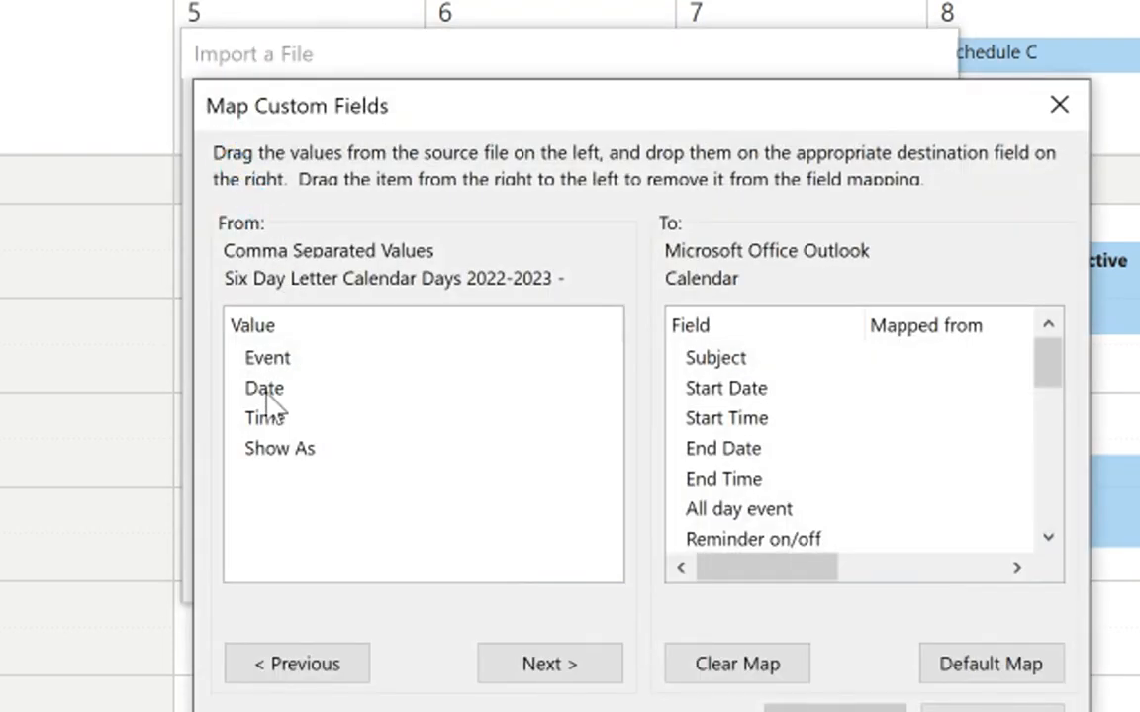
{"action": "left_click_drag", "start_coordinate": [275, 362], "coordinate": [734, 362]}
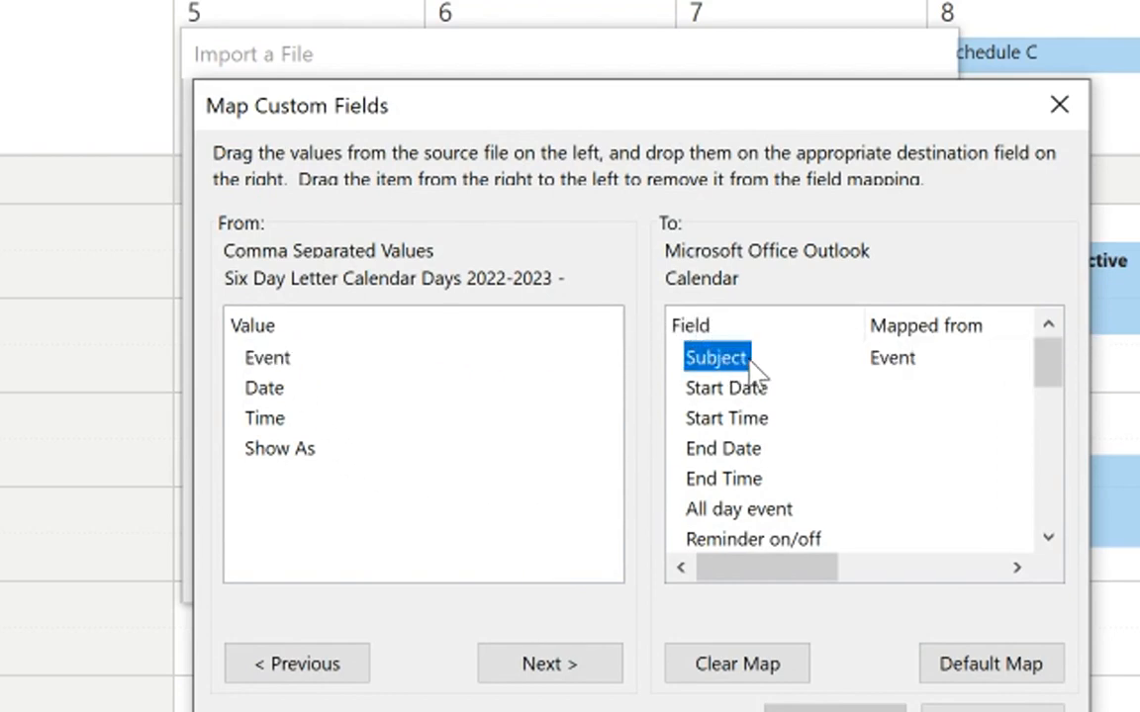
{"action": "left_click_drag", "start_coordinate": [277, 392], "coordinate": [722, 395]}
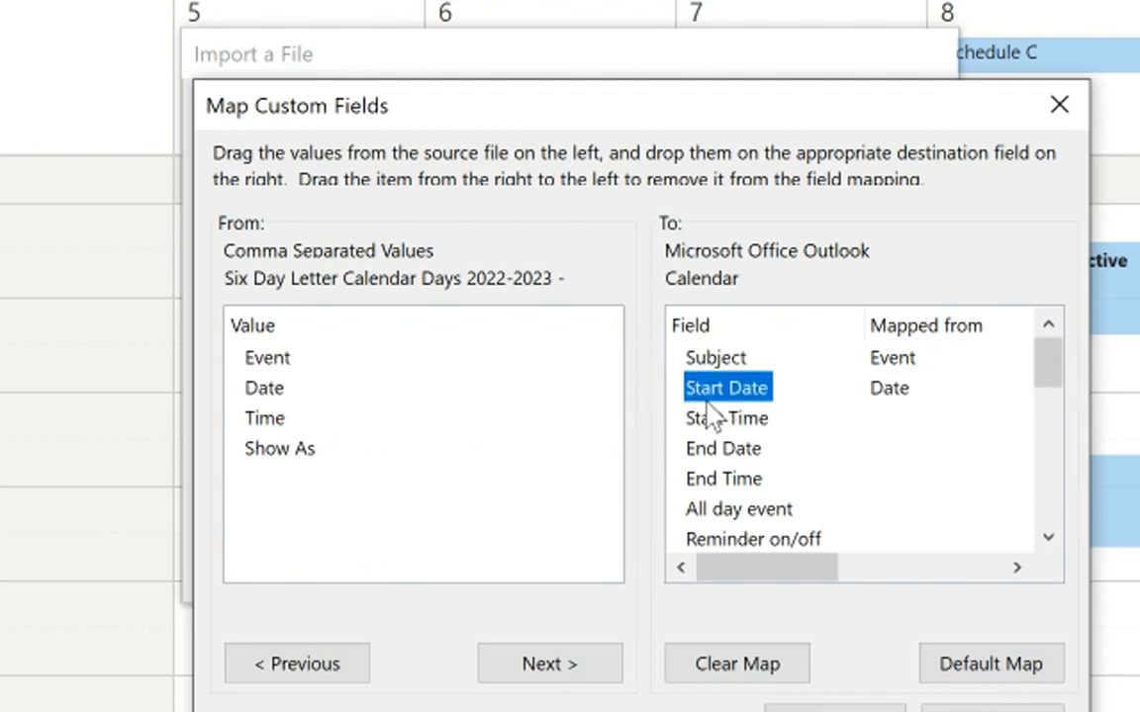
{"action": "left_click", "coordinate": [275, 422]}
{"action": "left_click_drag", "start_coordinate": [277, 428], "coordinate": [737, 431]}
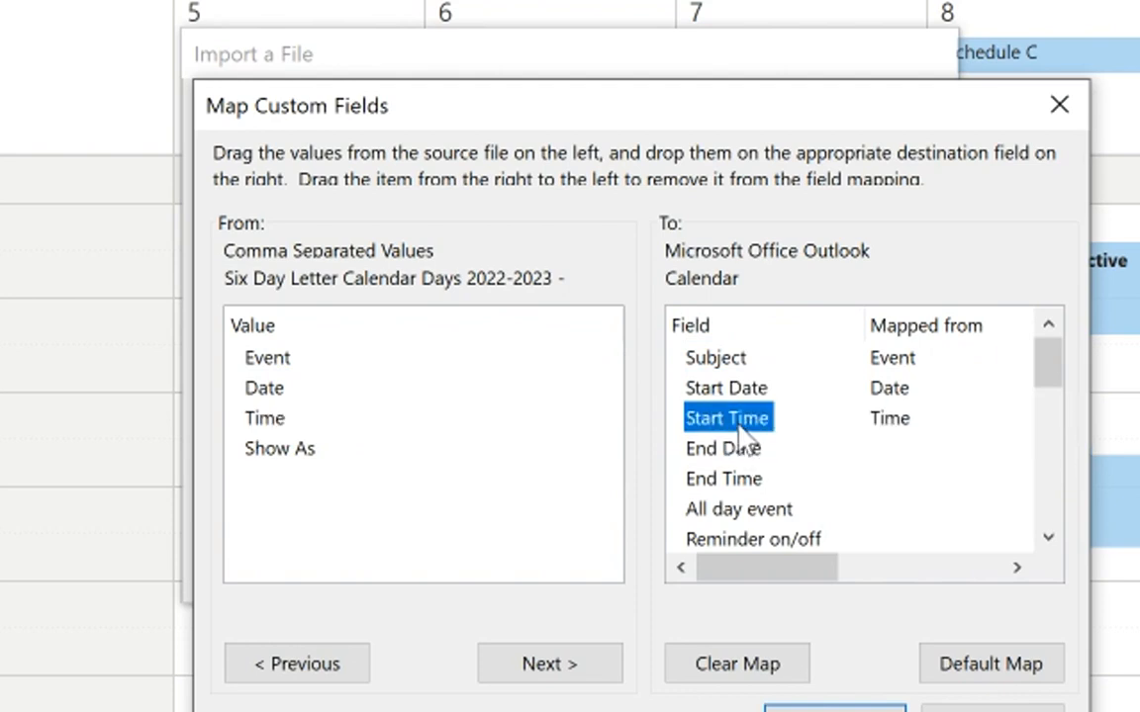
- Map Show As to Show time as, accept the field mapping and finish the import
{"action": "left_click_drag", "start_coordinate": [1049, 368], "coordinate": [1055, 633]}
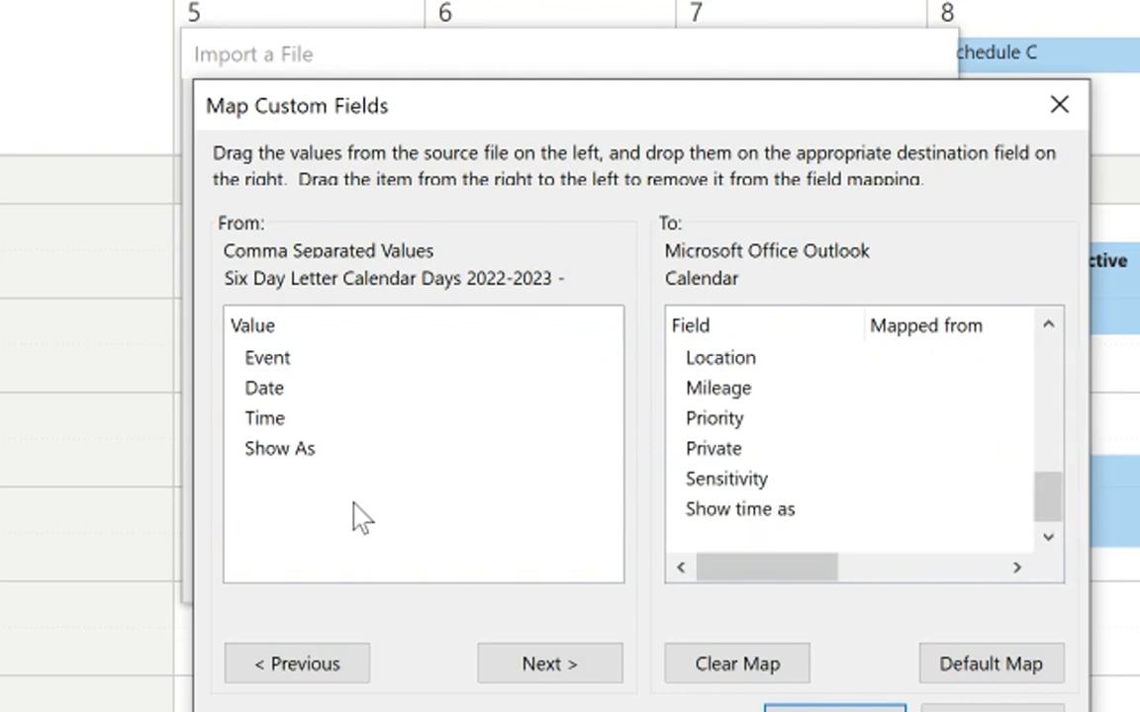
{"action": "left_click_drag", "start_coordinate": [300, 457], "coordinate": [777, 539]}
{"action": "left_click_drag", "start_coordinate": [300, 458], "coordinate": [810, 527]}
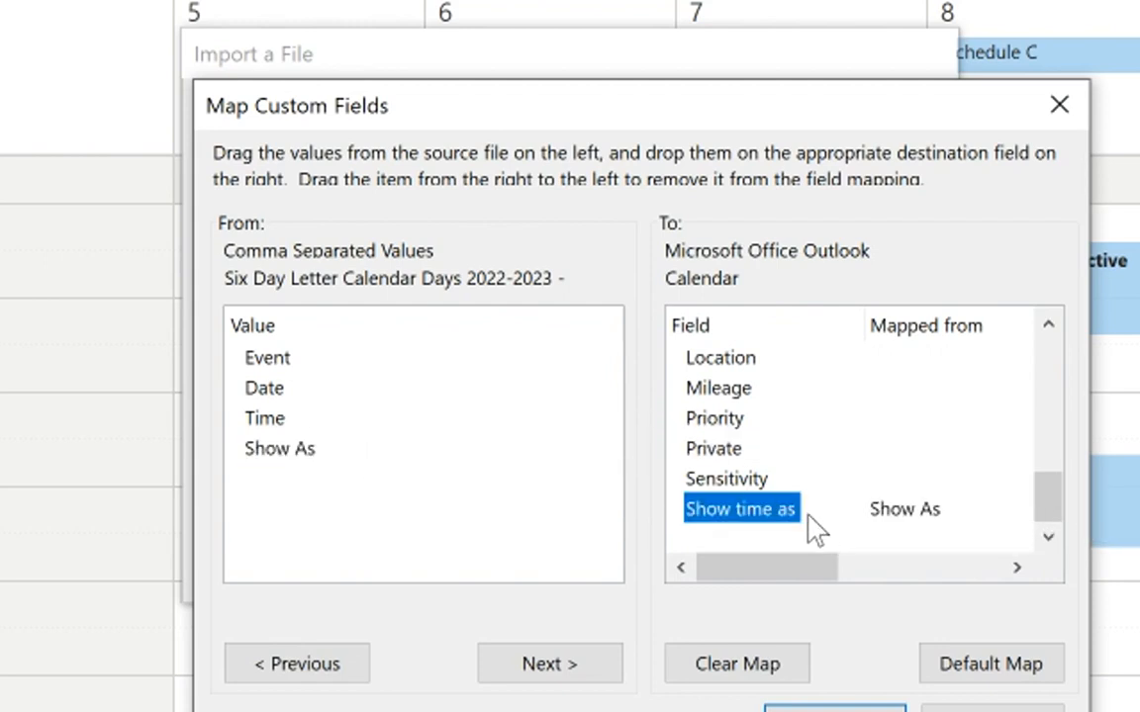
{"action": "left_click", "coordinate": [817, 709]}
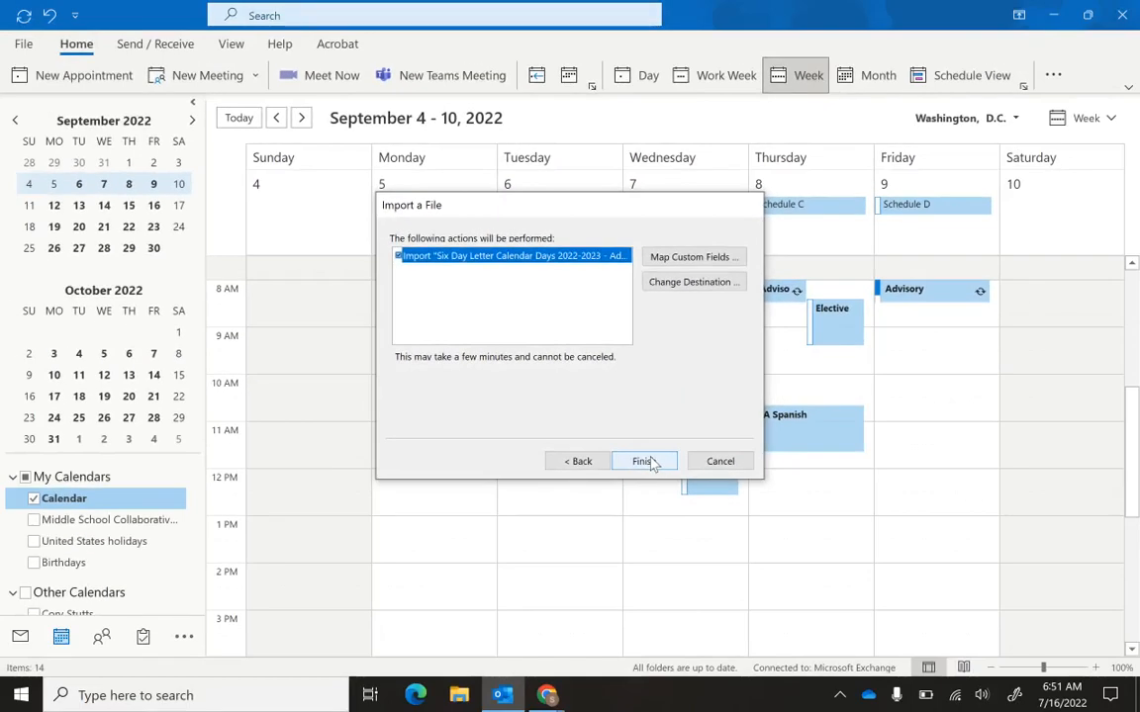
{"action": "left_click", "coordinate": [651, 463]}
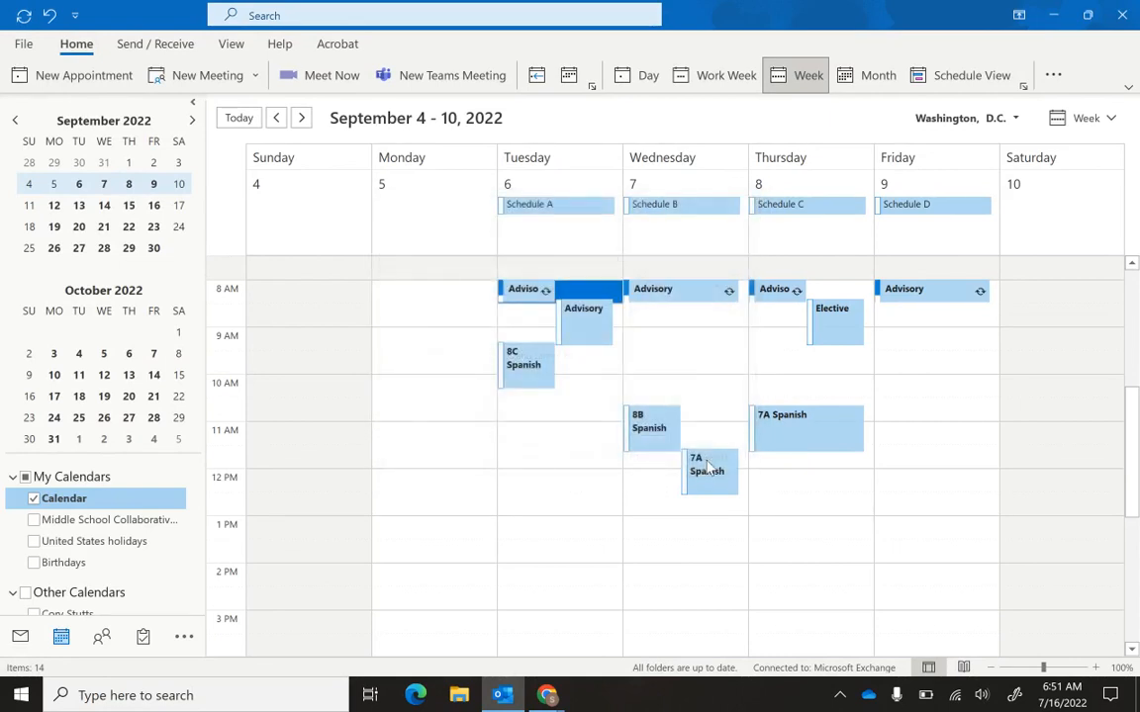
- Page forward week by week to October 9 - 15, 2022 to check the calendar for the imported advisory events
{"action": "mouse_move", "coordinate": [707, 465]}
{"action": "left_click", "coordinate": [302, 117]}
{"action": "left_click", "coordinate": [302, 117]}
{"action": "left_click", "coordinate": [302, 118]}
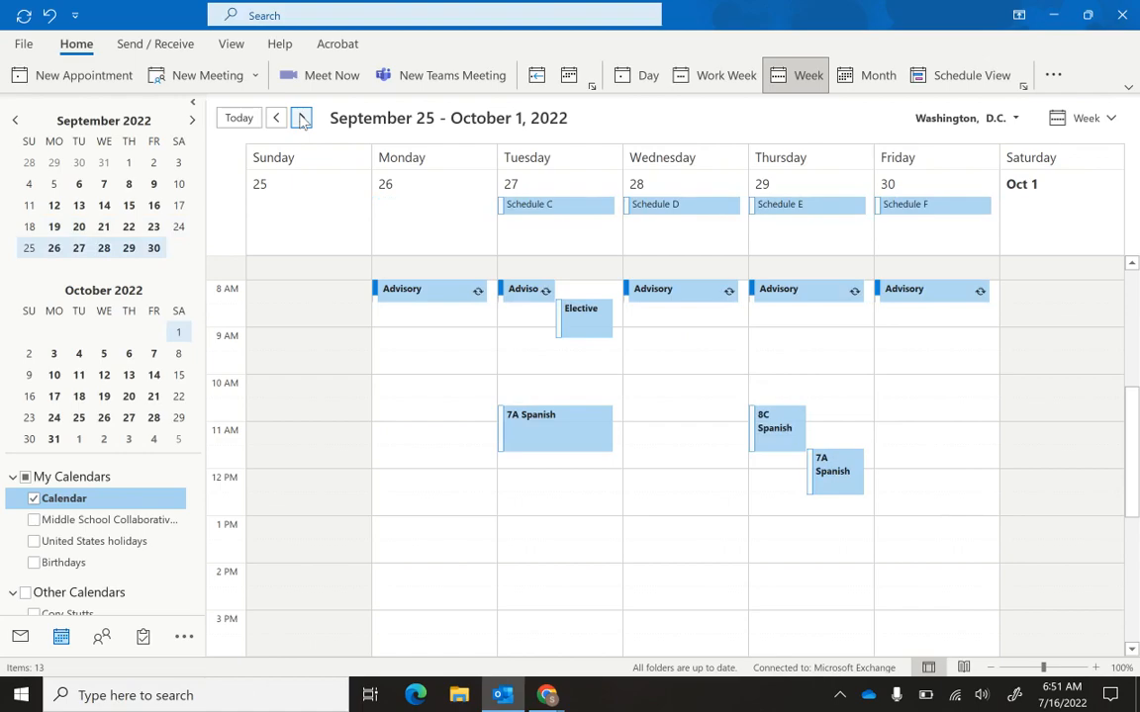
{"action": "left_click", "coordinate": [302, 118]}
{"action": "left_click", "coordinate": [302, 117]}
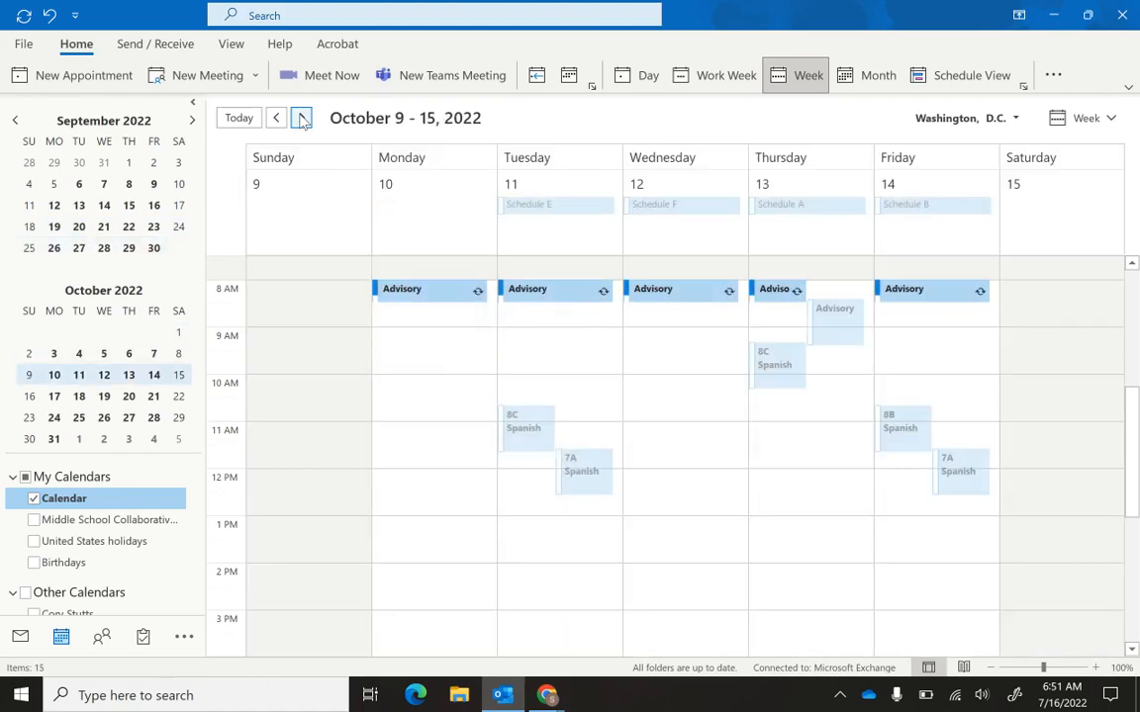